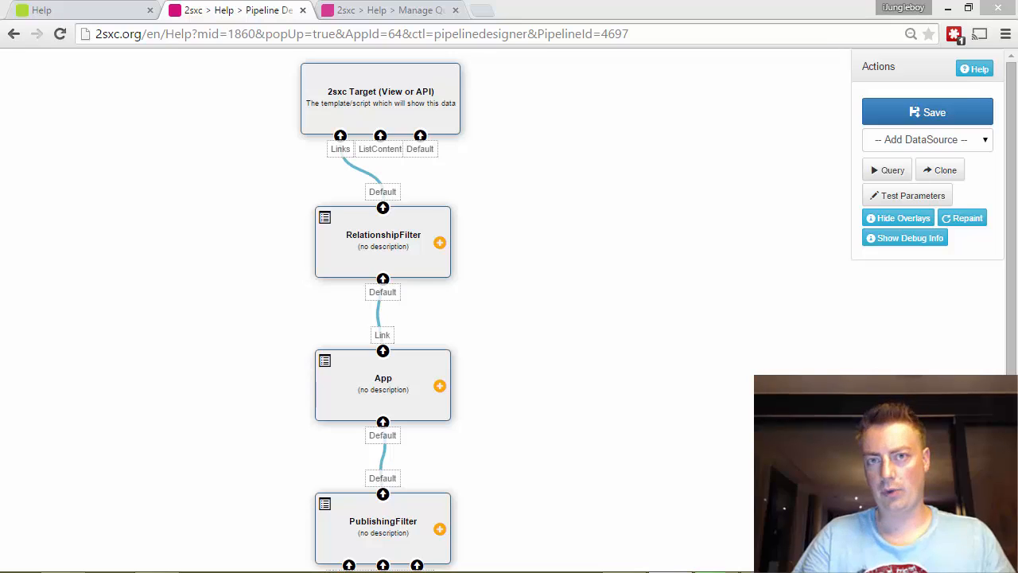
- Switch to the Firefox window and view the Help page opened with the permissions tag in its URL
key(alt+Tab)
key(alt+Tab)
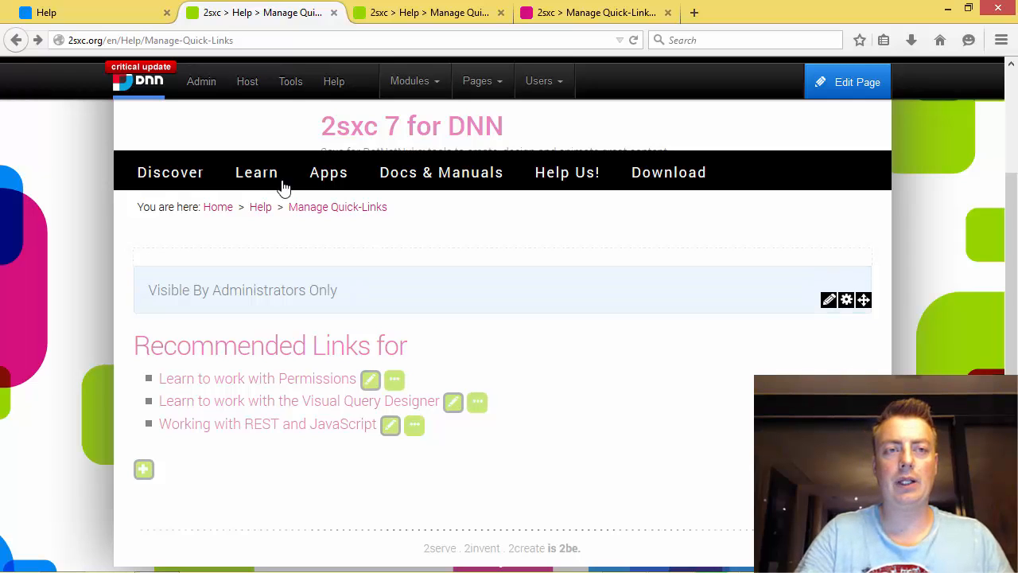
click(118, 16)
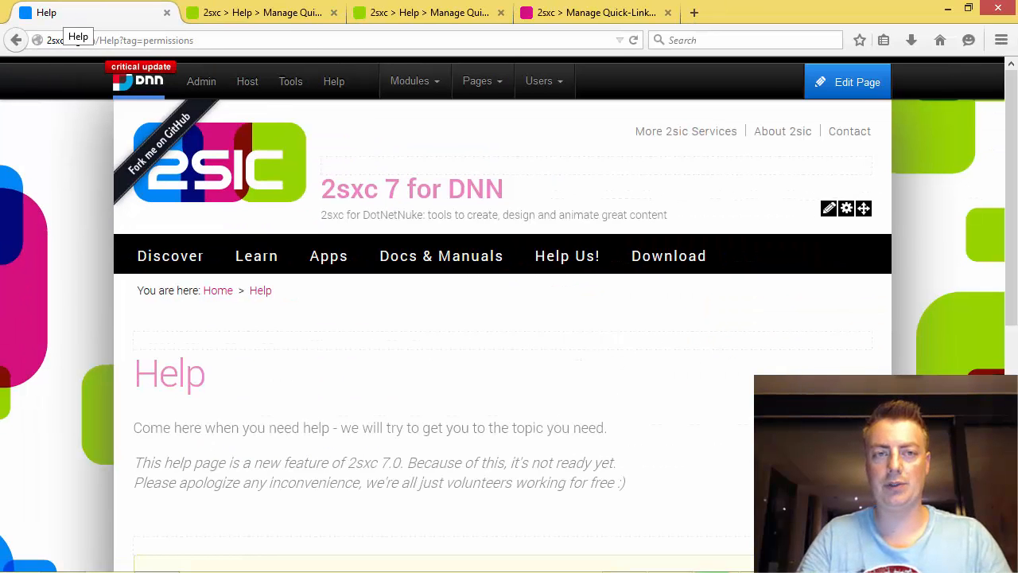
- Switch back to Chrome and open the Help app's Pipeline Management from its data-query settings
key(alt+Tab)
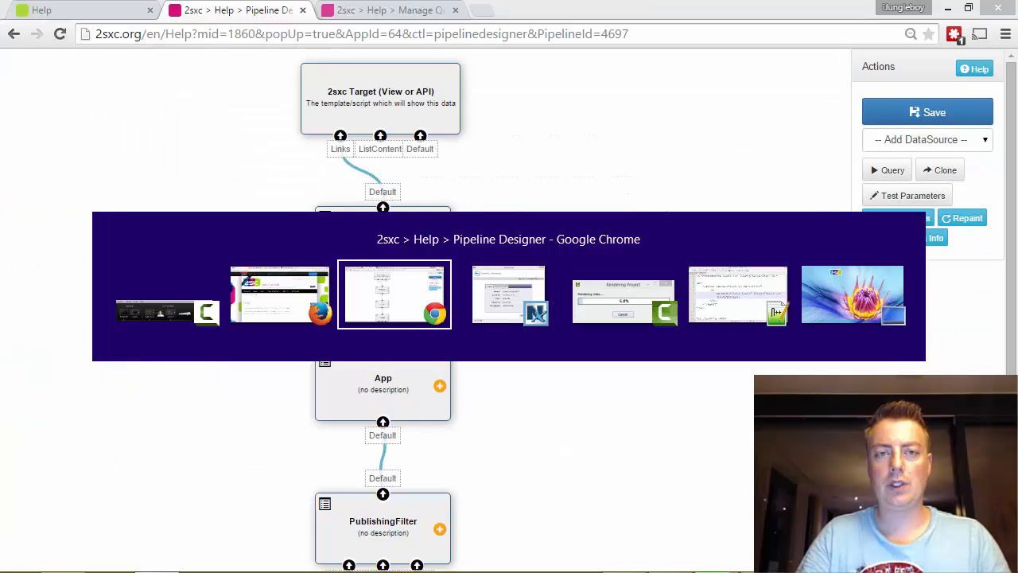
key(ctrl+Tab)
key(ctrl+Tab)
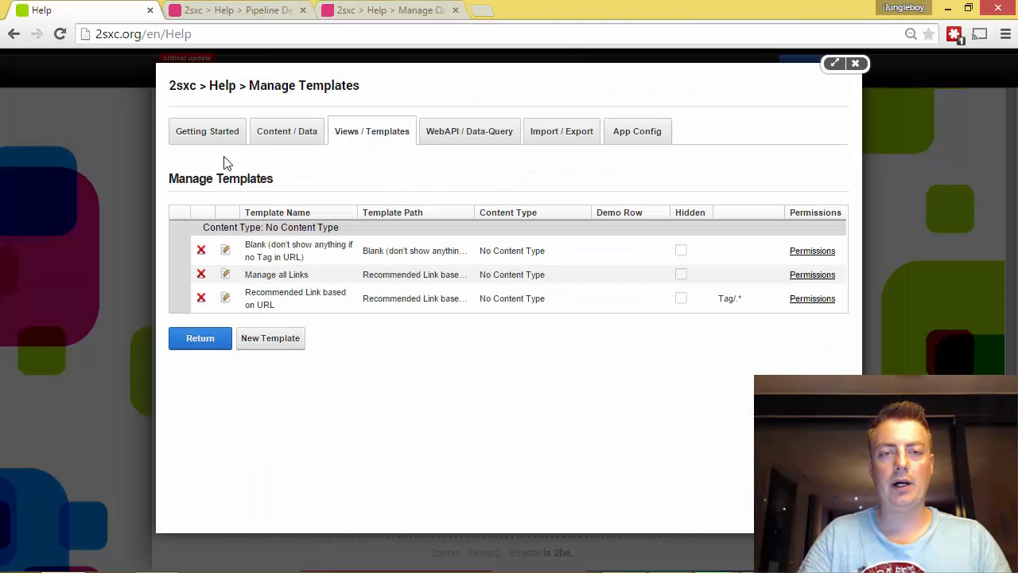
click(457, 142)
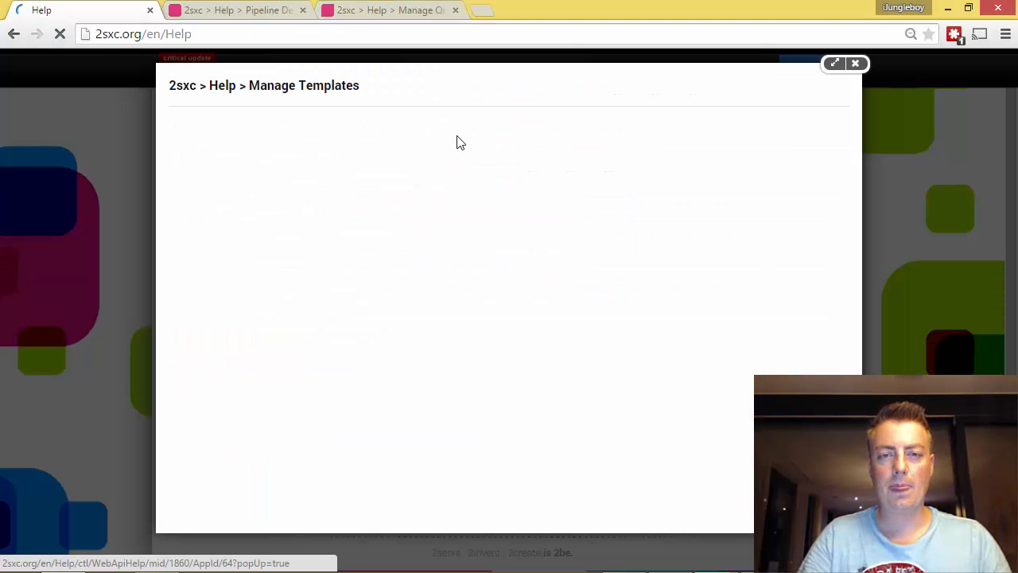
click(241, 303)
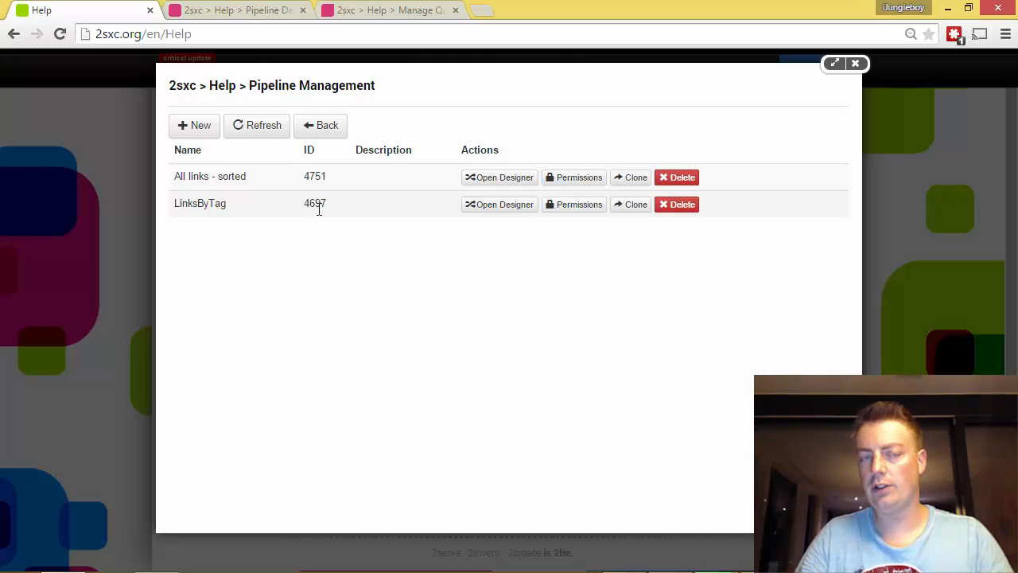
- Create a new pipeline named "All links matching URL-Parameter" and save it
click(196, 136)
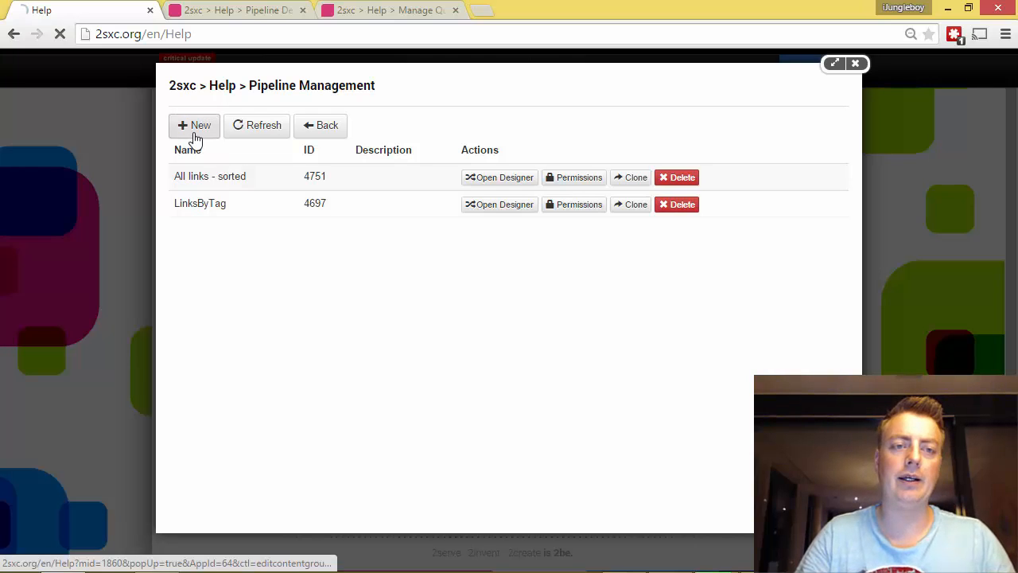
click(421, 168)
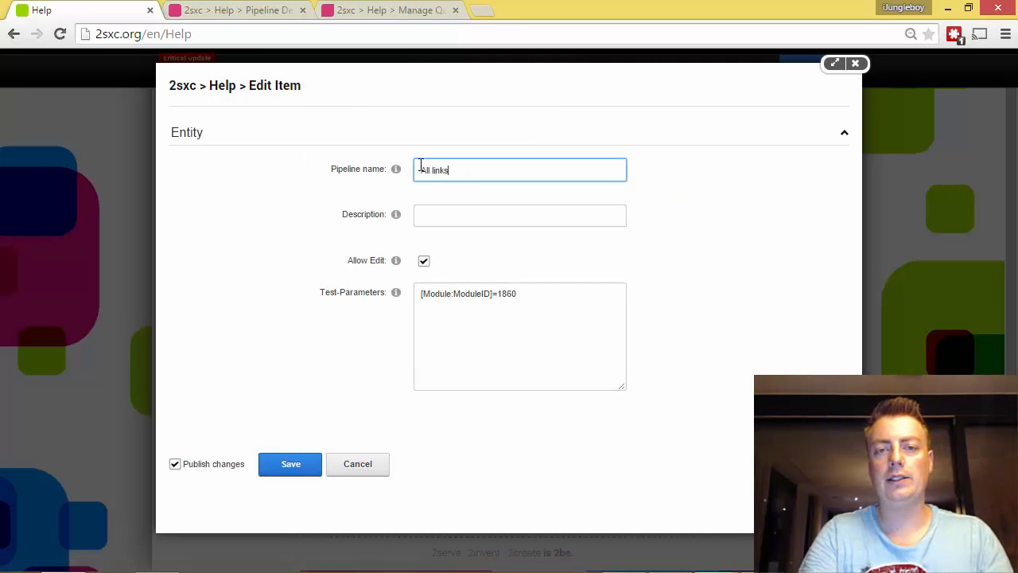
text(All links matching URL-Parameter)
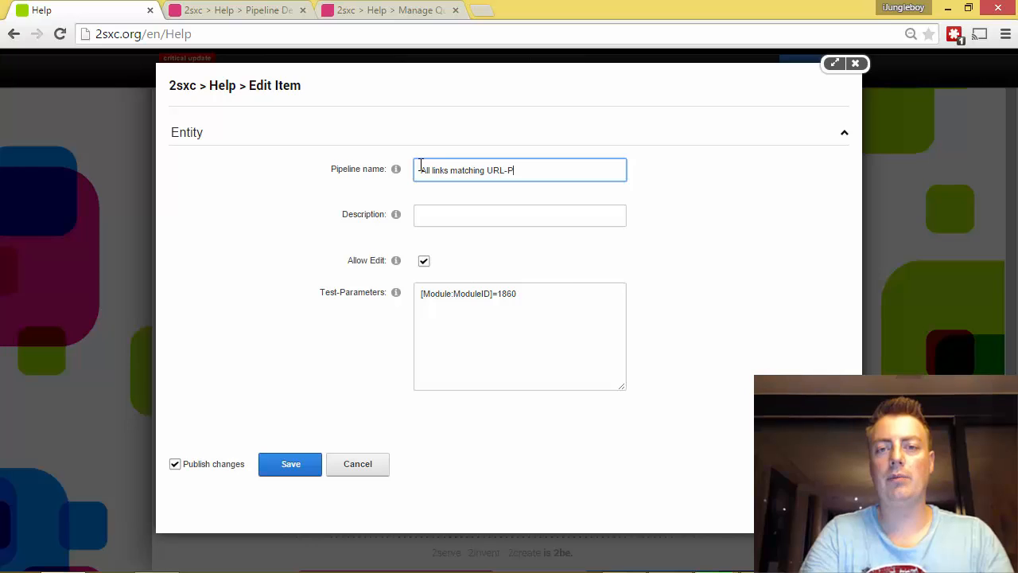
key(Tab)
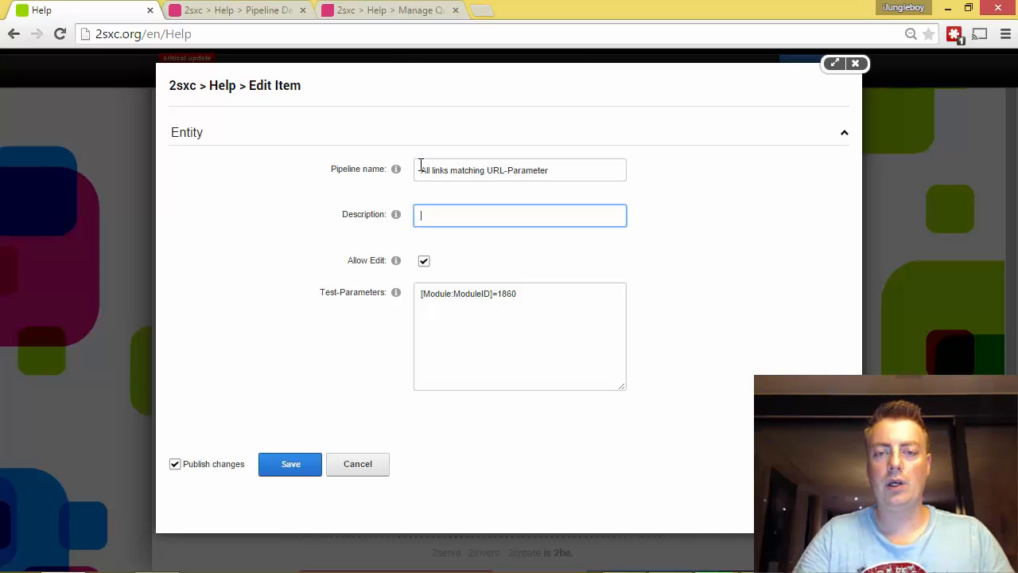
click(295, 463)
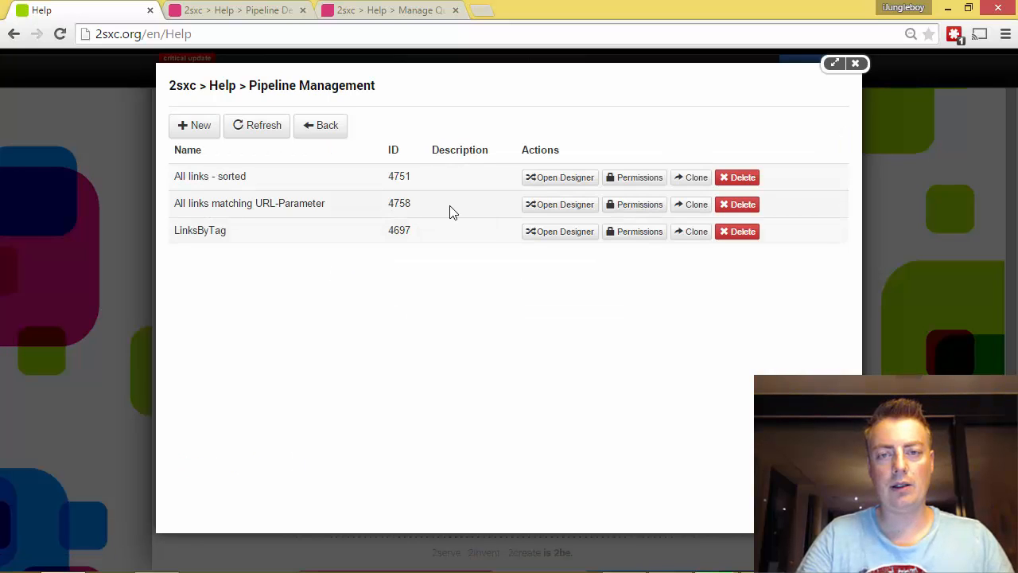
- Open the "All links matching URL-Parameter" pipeline in the designer, delete its ModuleDataSource and save
click(576, 210)
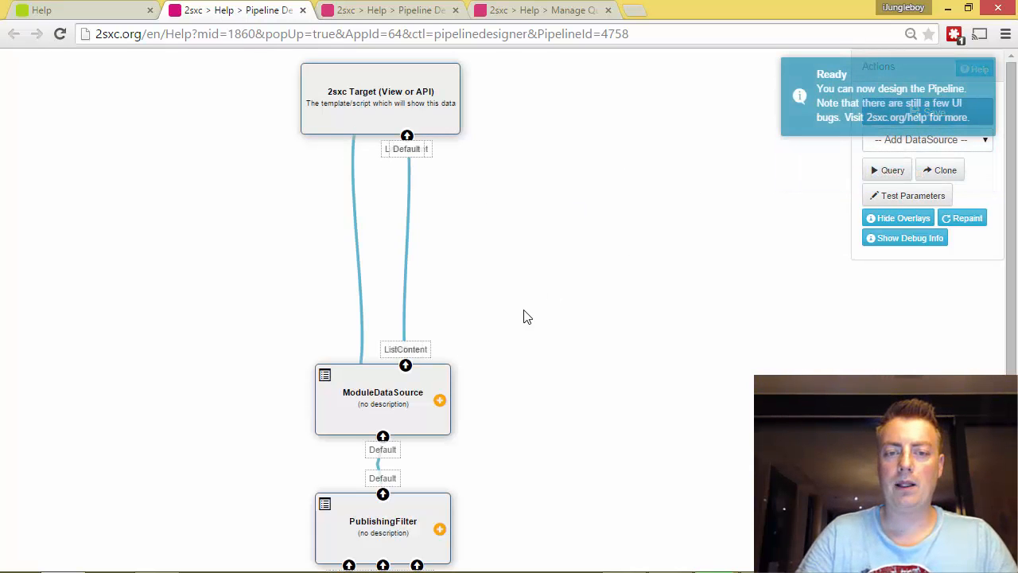
click(444, 370)
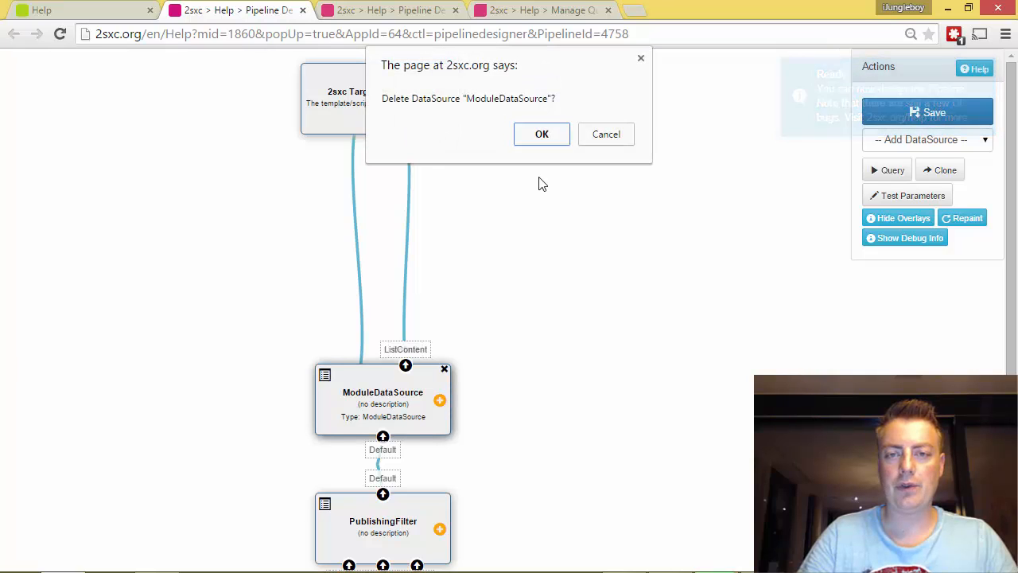
click(541, 134)
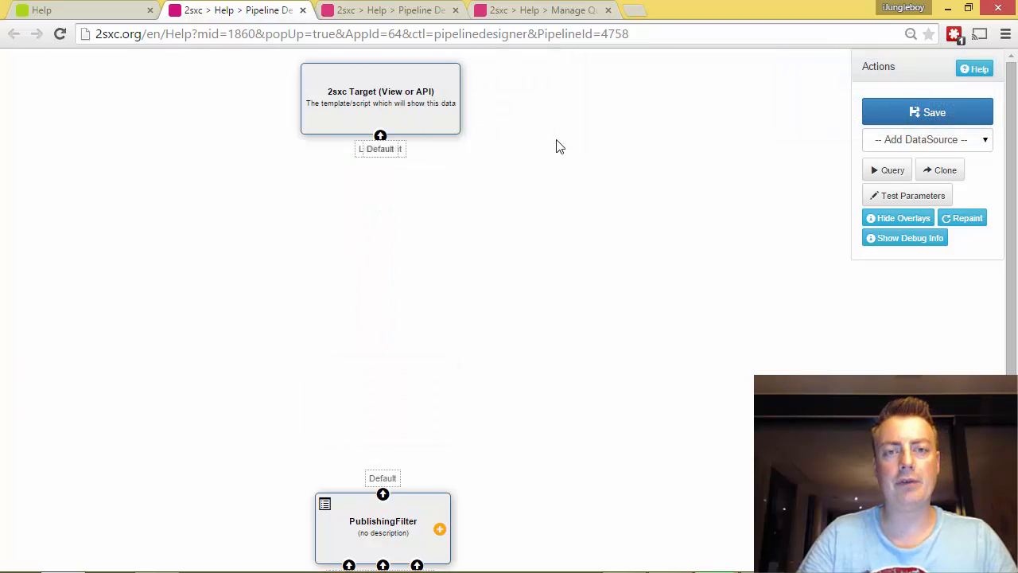
scroll(764, 255, down, 2)
scroll(748, 372, up, 2)
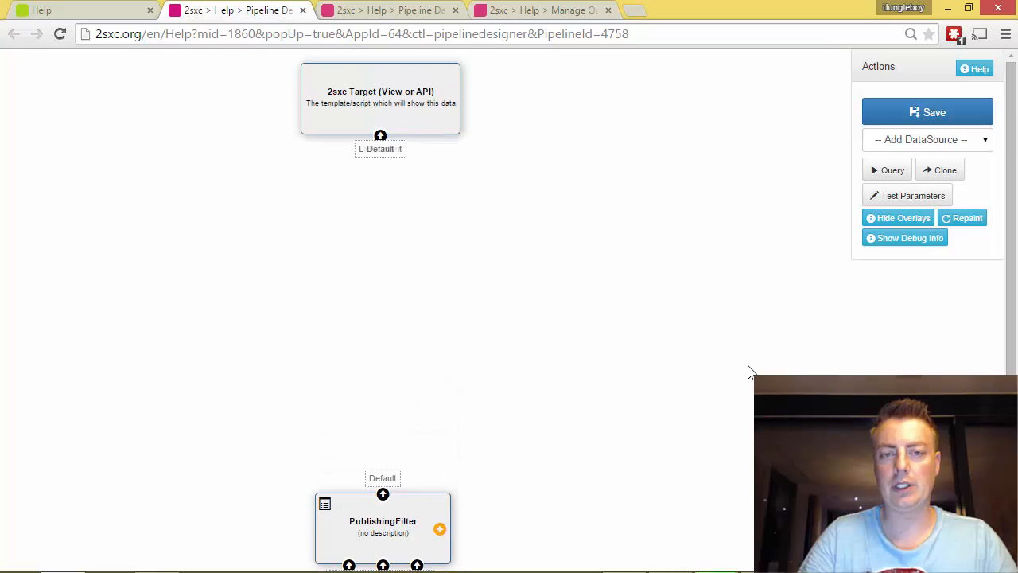
click(905, 121)
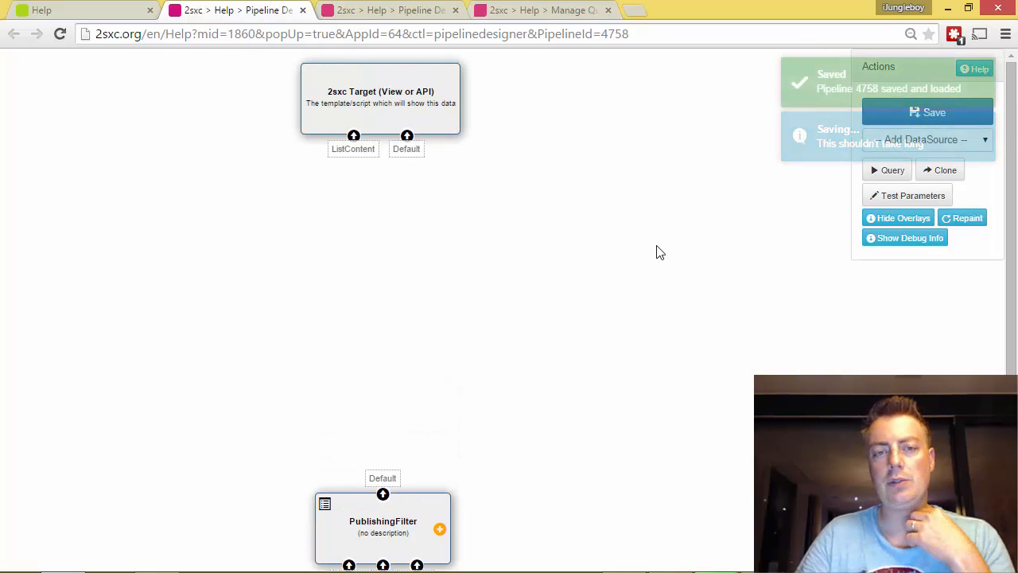
scroll(653, 346, down, 2)
scroll(649, 354, up, 2)
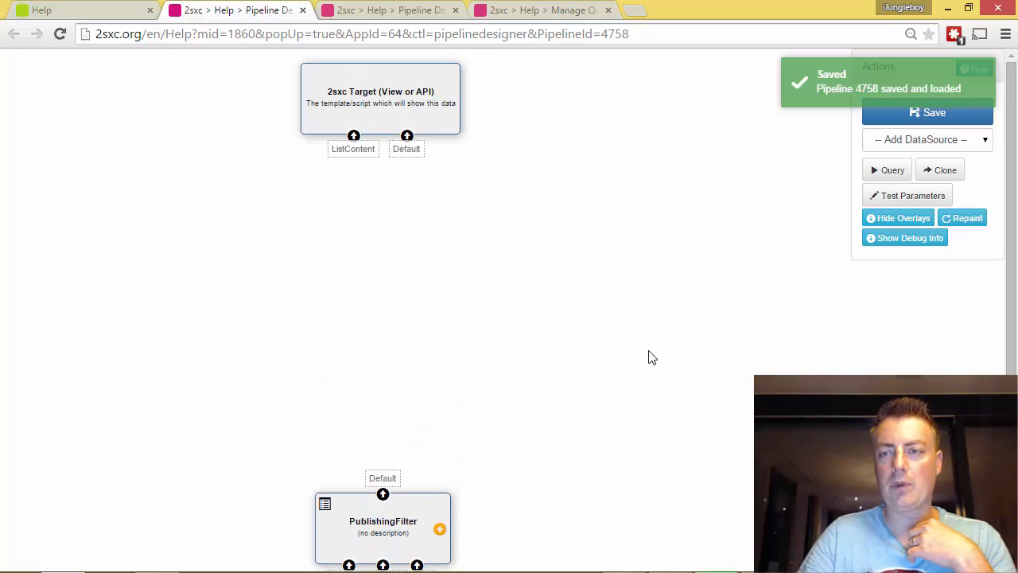
- Add an EntityTypeFilter data source and place it just above the PublishingFilter
click(947, 145)
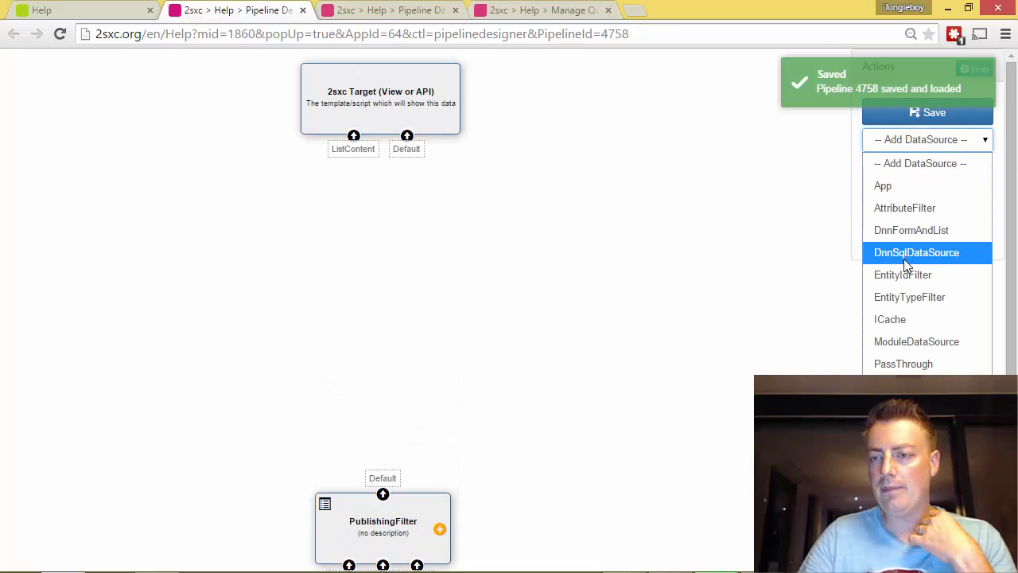
click(897, 296)
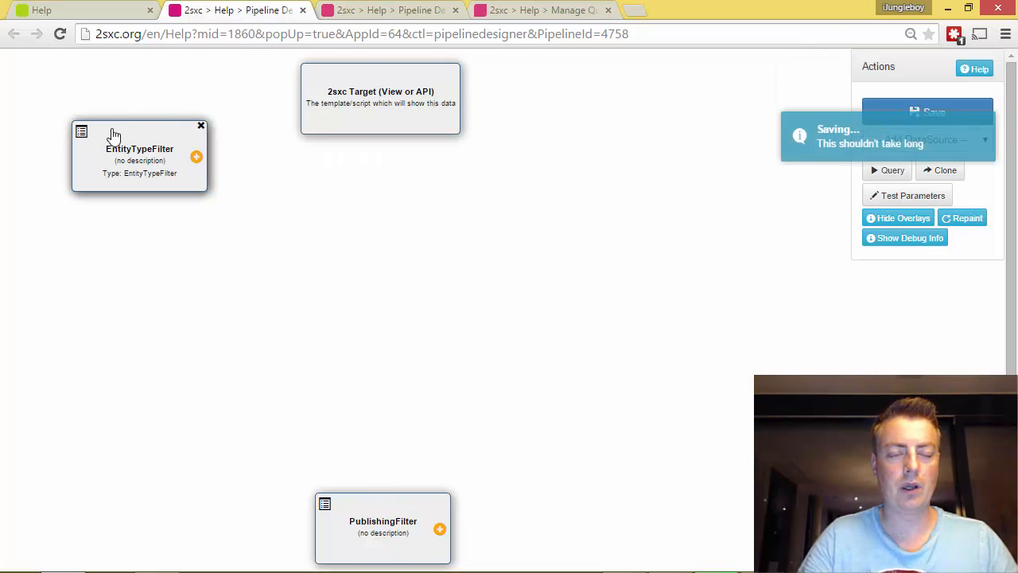
drag(114, 137, 268, 243)
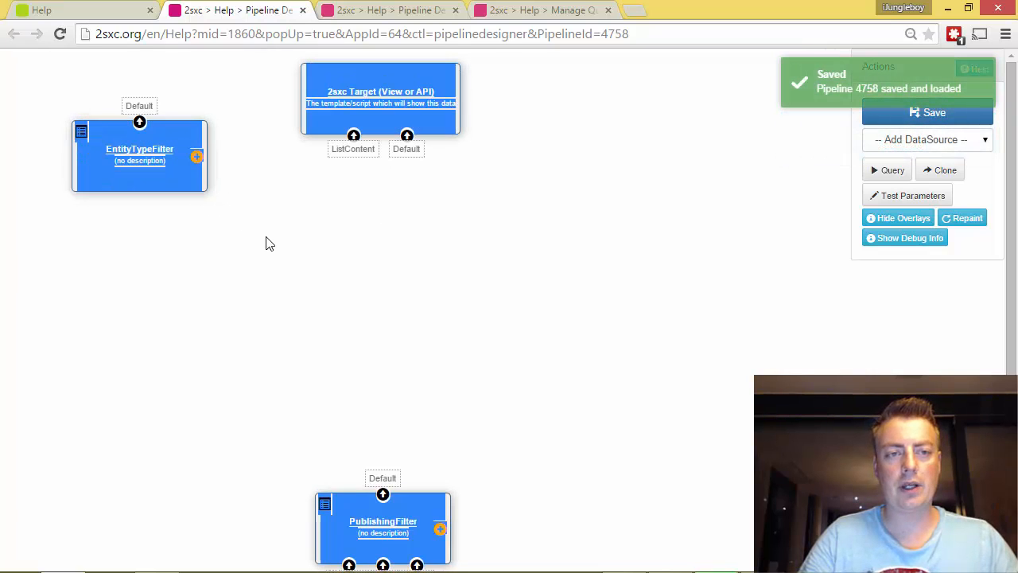
click(269, 244)
drag(112, 136, 353, 386)
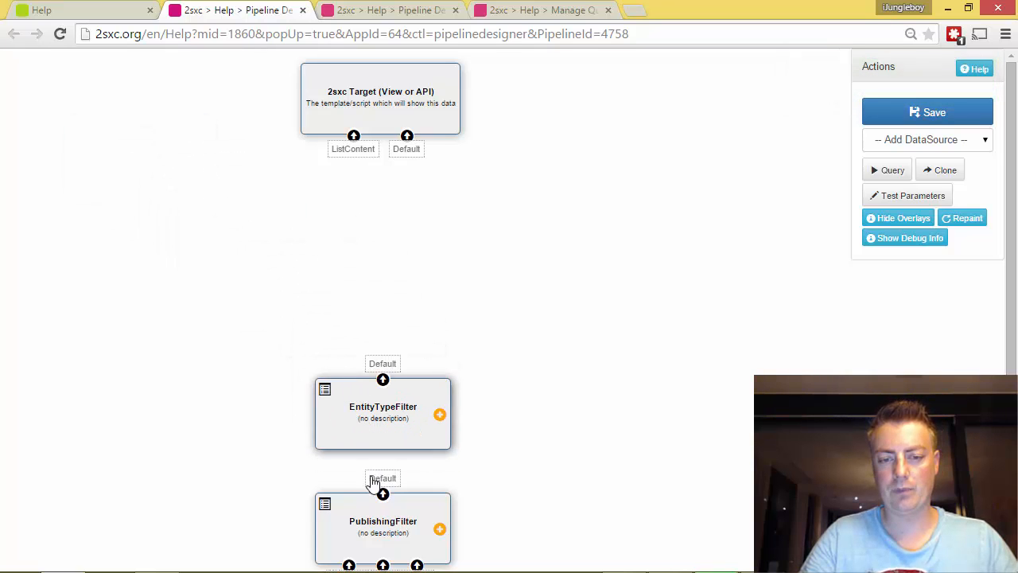
- Connect the PublishingFilter's Default output to the input of the EntityTypeFilter
drag(383, 492, 386, 451)
right_click(386, 450)
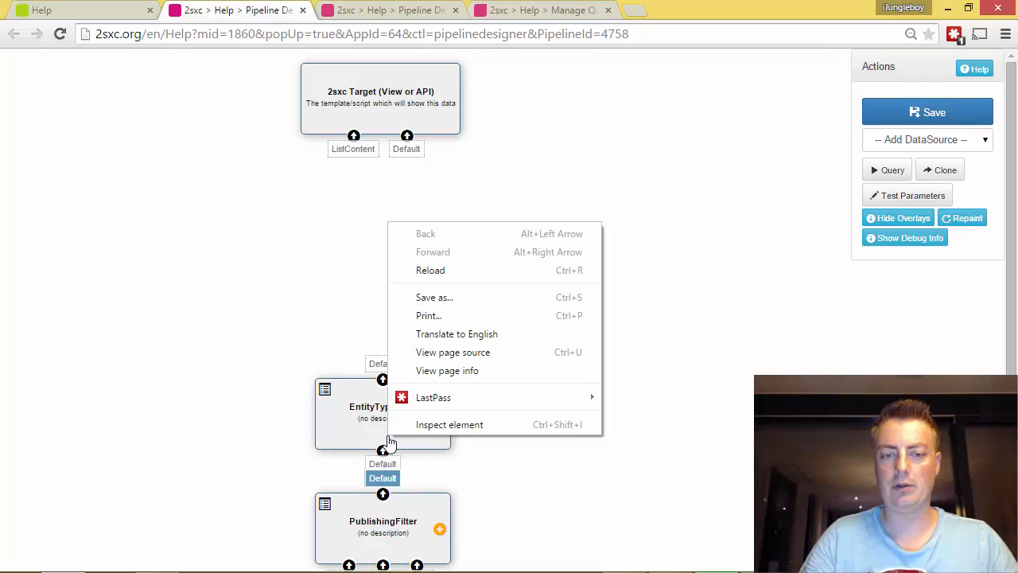
mouse_move(590, 404)
click(720, 347)
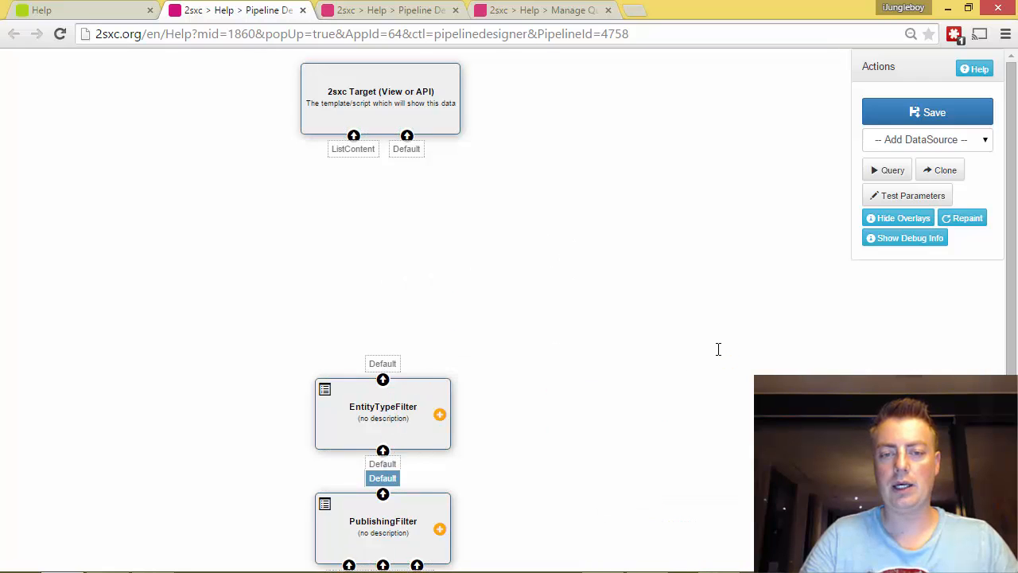
- Connect the EntityTypeFilter's Default output to the 2sxc Target and rename the target's incoming stream to Links
drag(382, 380, 340, 136)
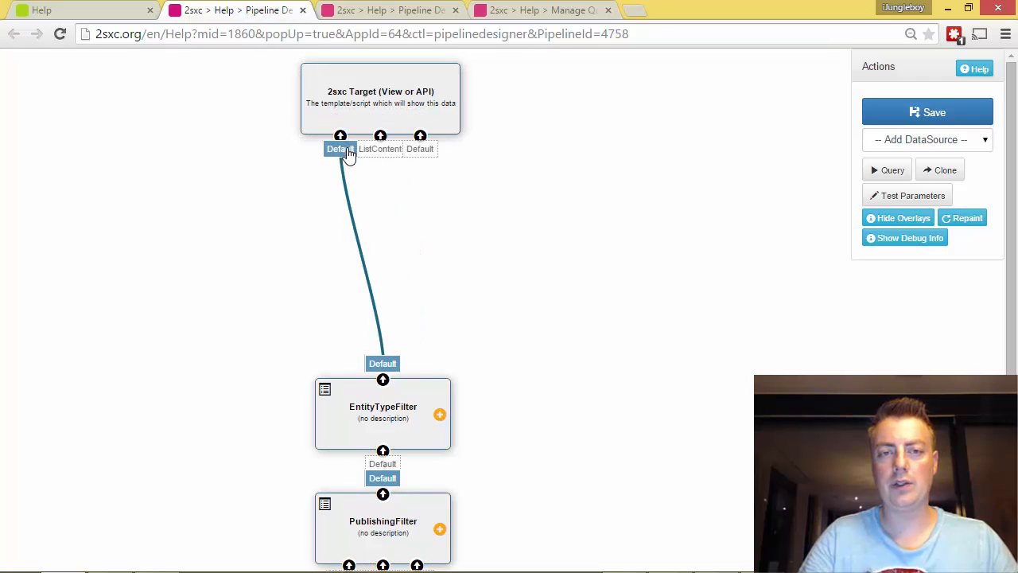
double_click(340, 149)
text(Links)
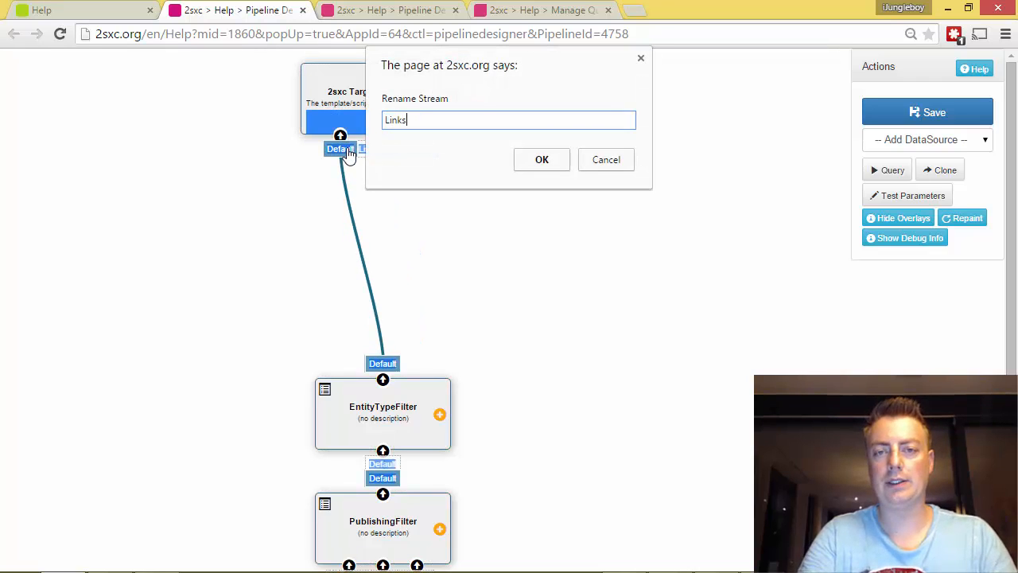
key(Return)
click(734, 204)
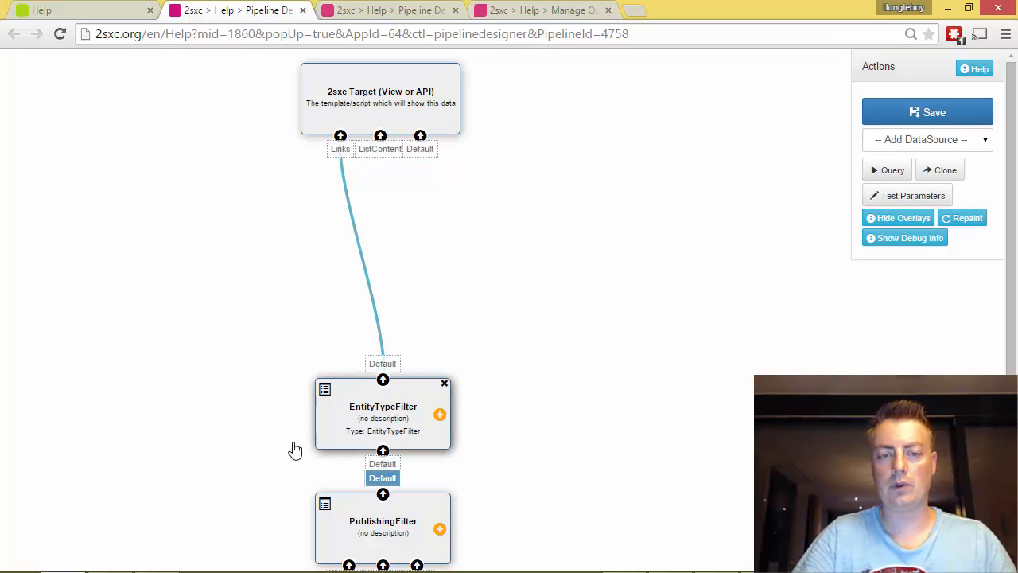
- Configure the EntityTypeFilter with the TypeName Link and save its settings
click(325, 393)
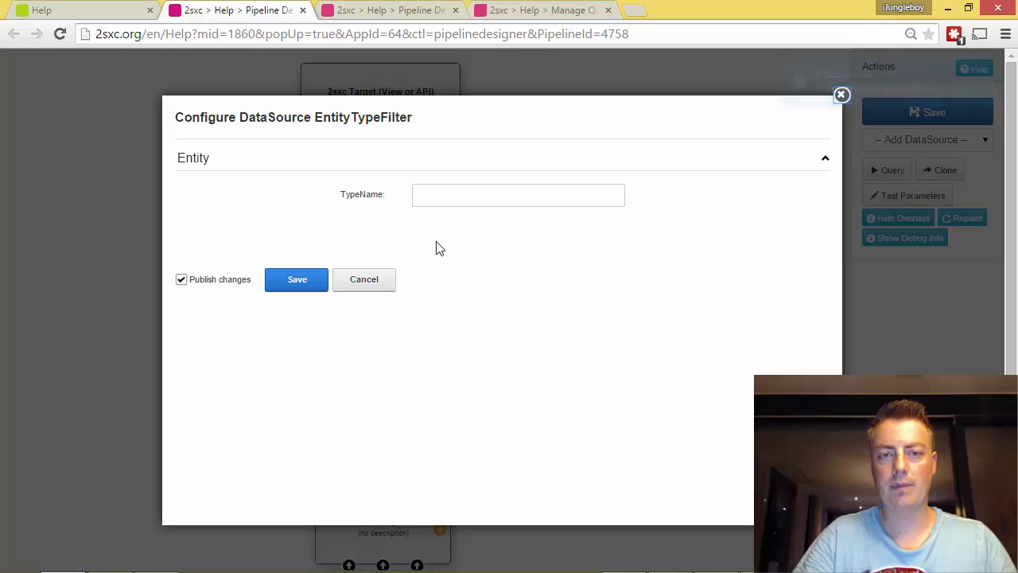
click(469, 203)
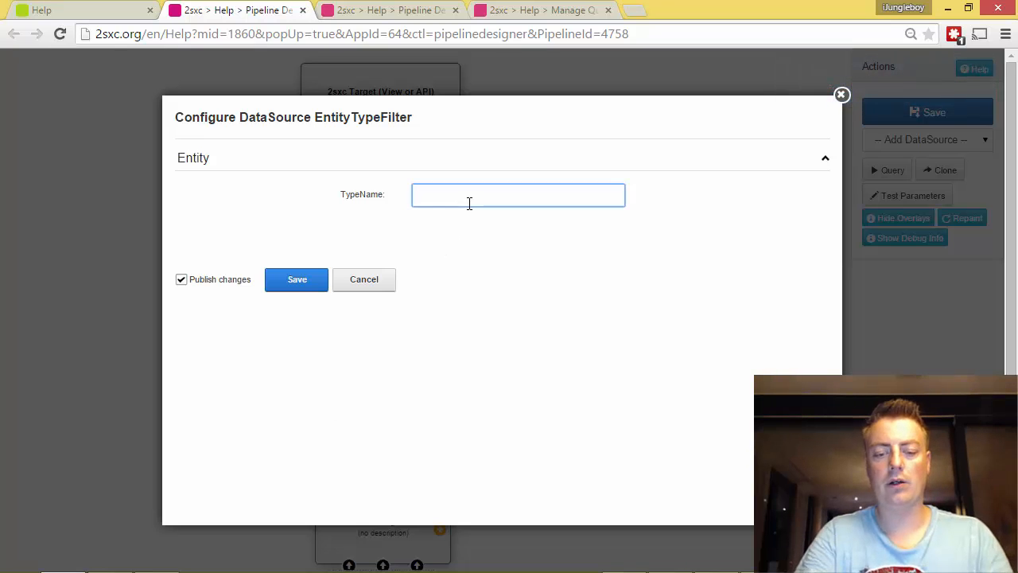
text(Link)
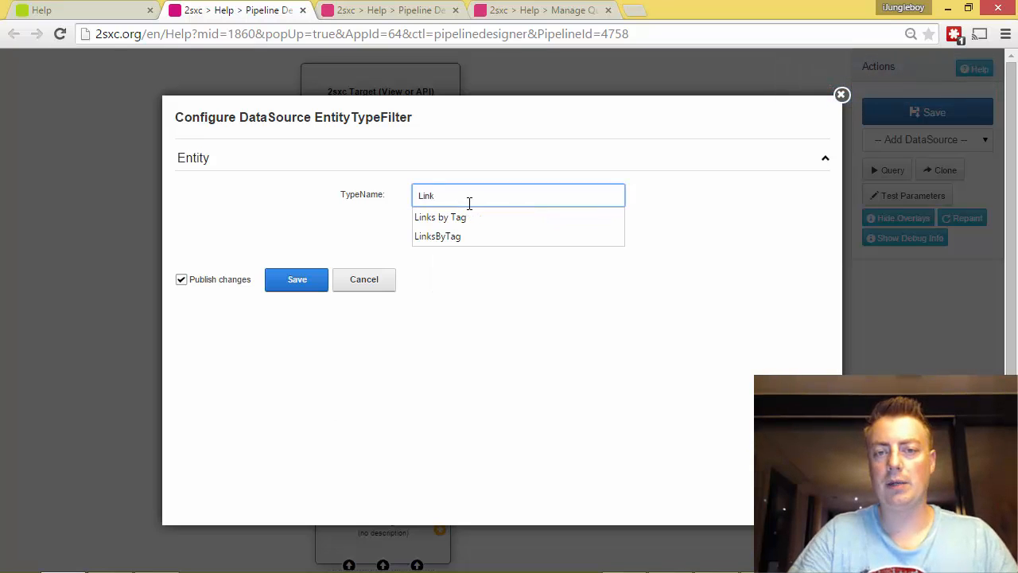
click(347, 205)
click(306, 284)
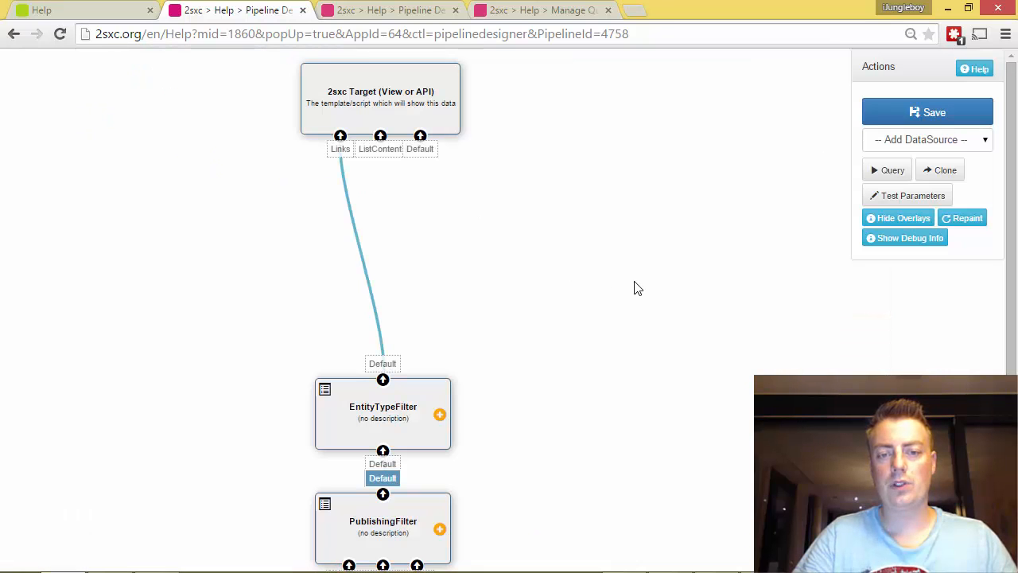
- Move the EntityTypeFilter slightly further above the PublishingFilter and run the query to check its result
drag(401, 389, 400, 375)
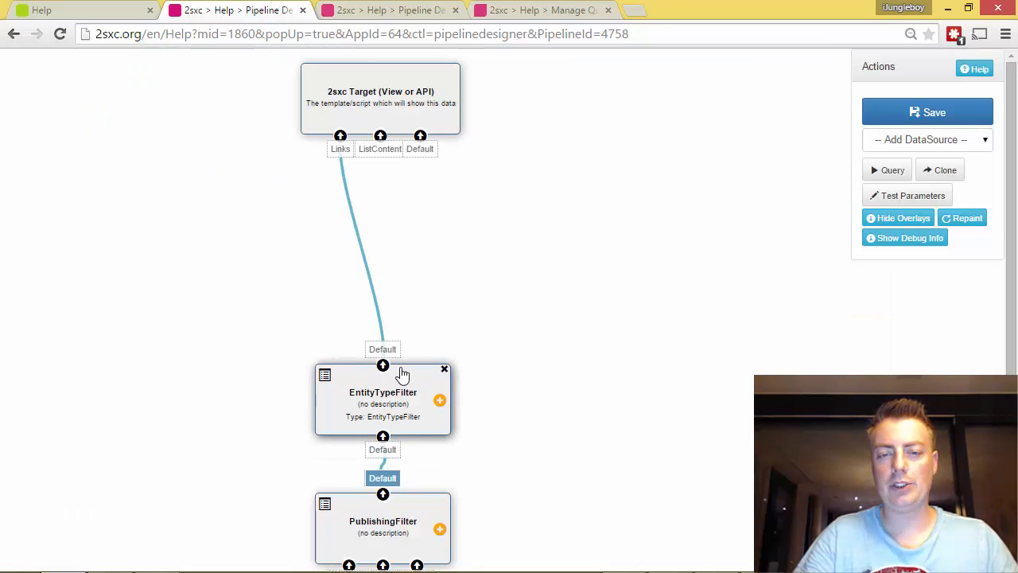
click(888, 172)
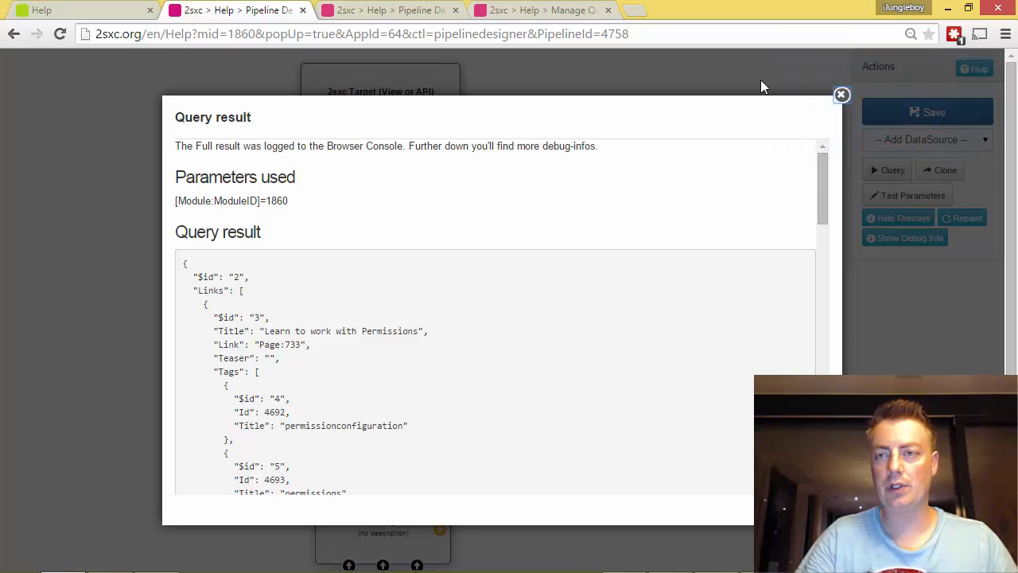
click(842, 95)
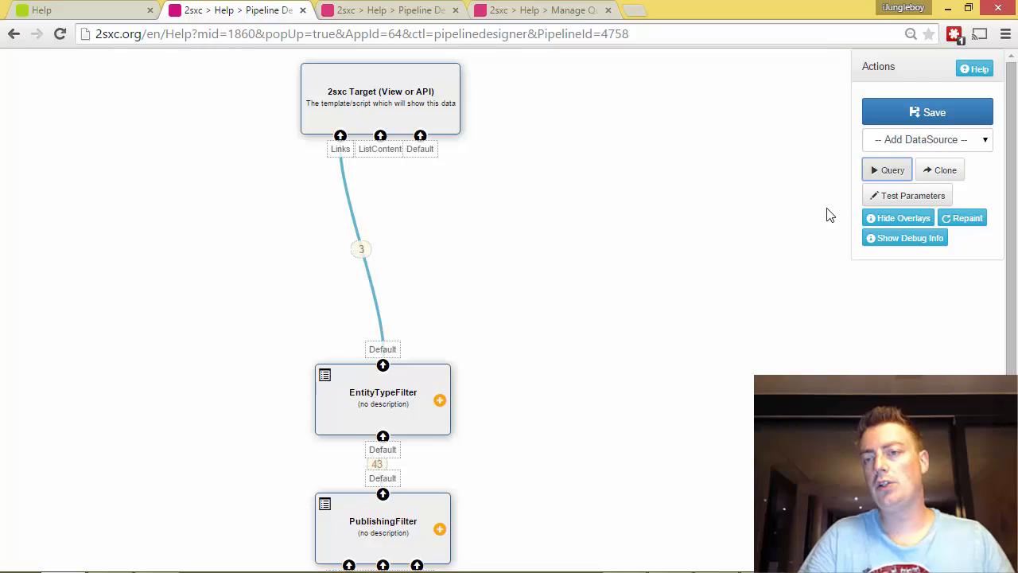
- Add a [QueryString:tag] entry on a new line in the query's test parameters
click(886, 203)
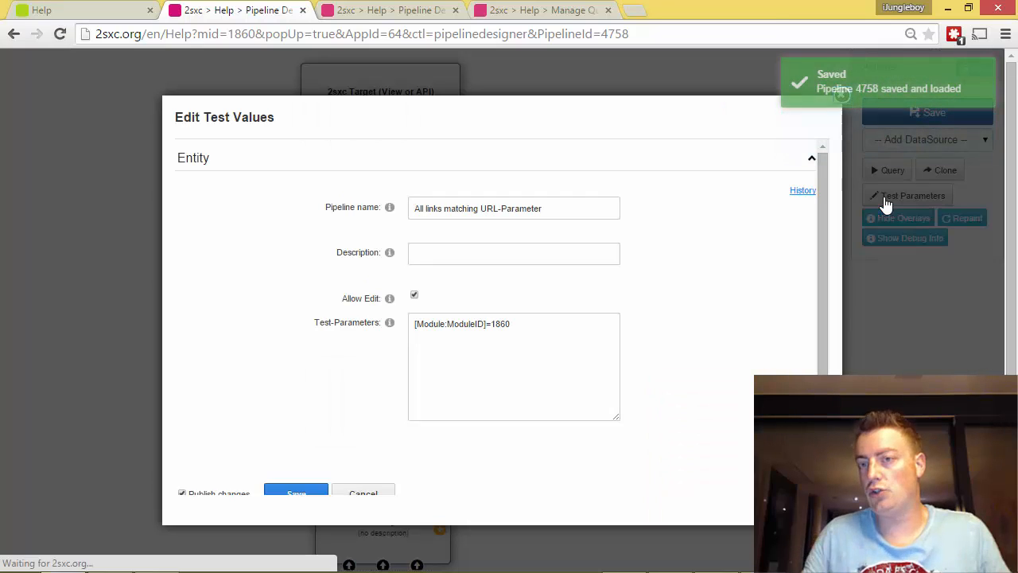
click(490, 366)
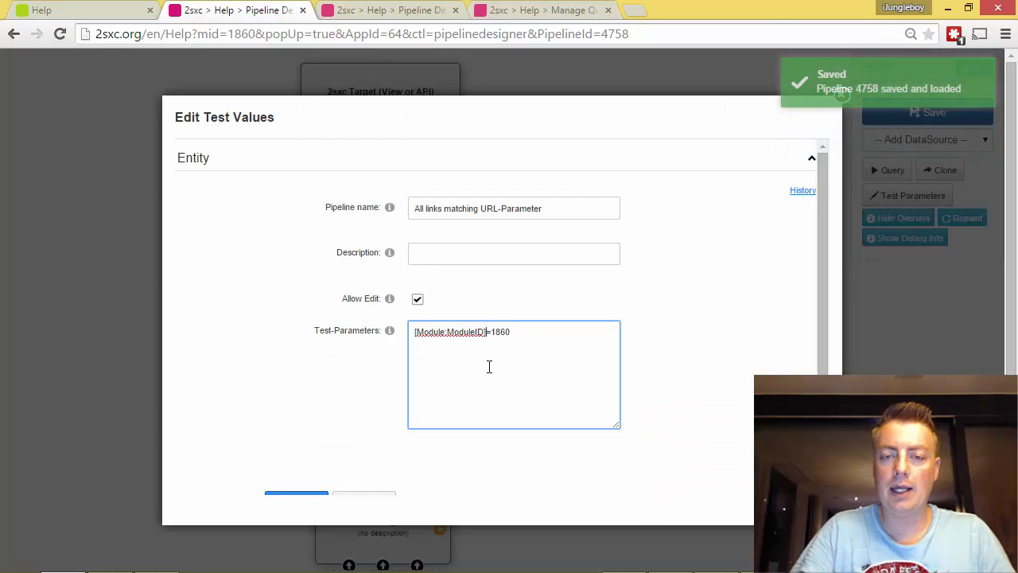
key(Return)
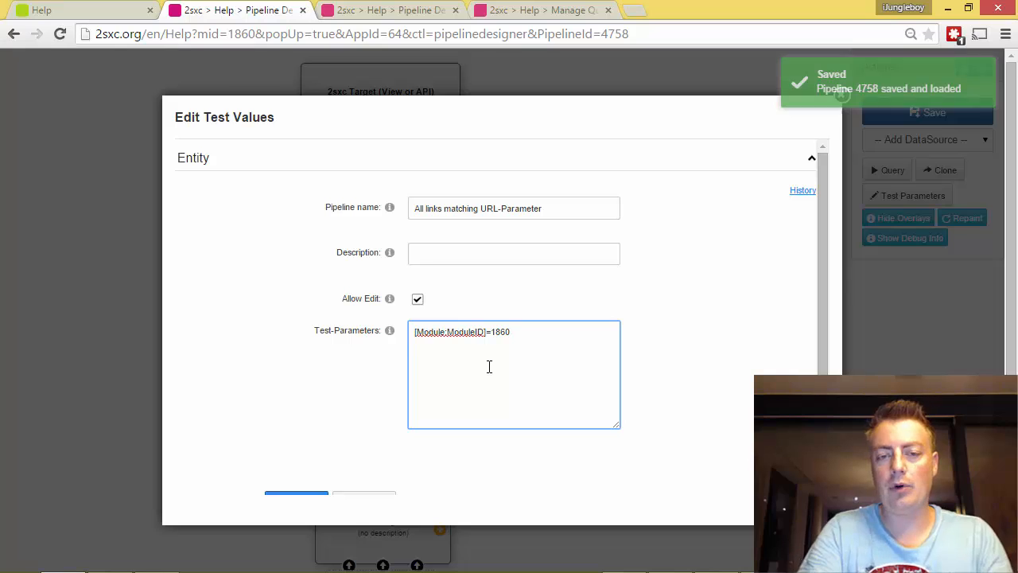
text([QueryString:)
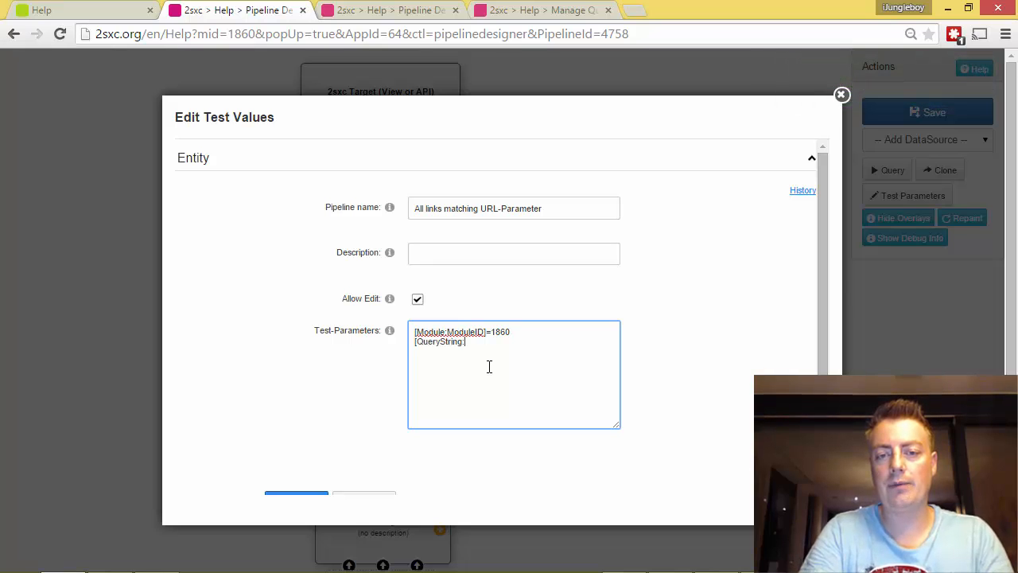
text(t)
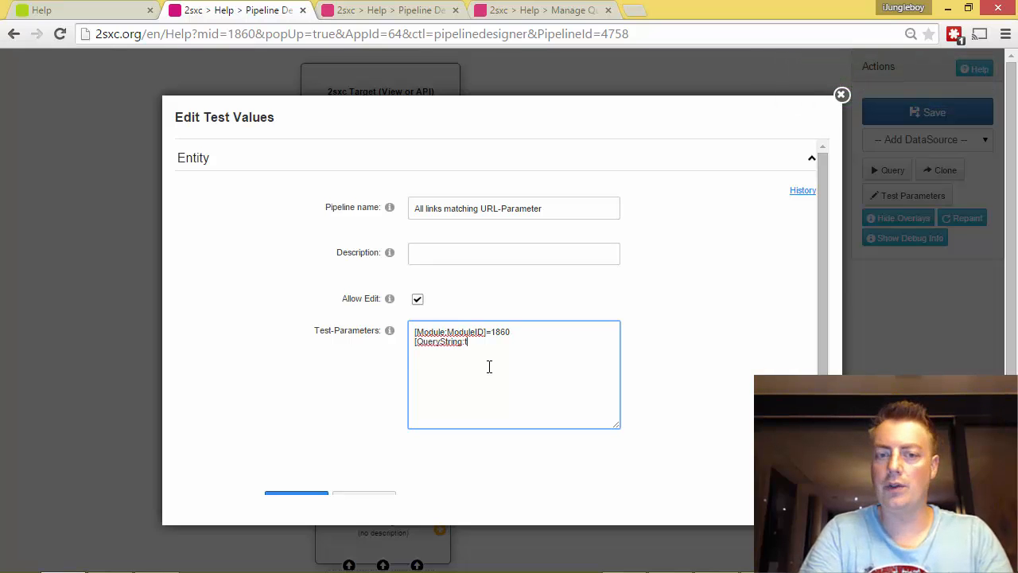
text(ag])
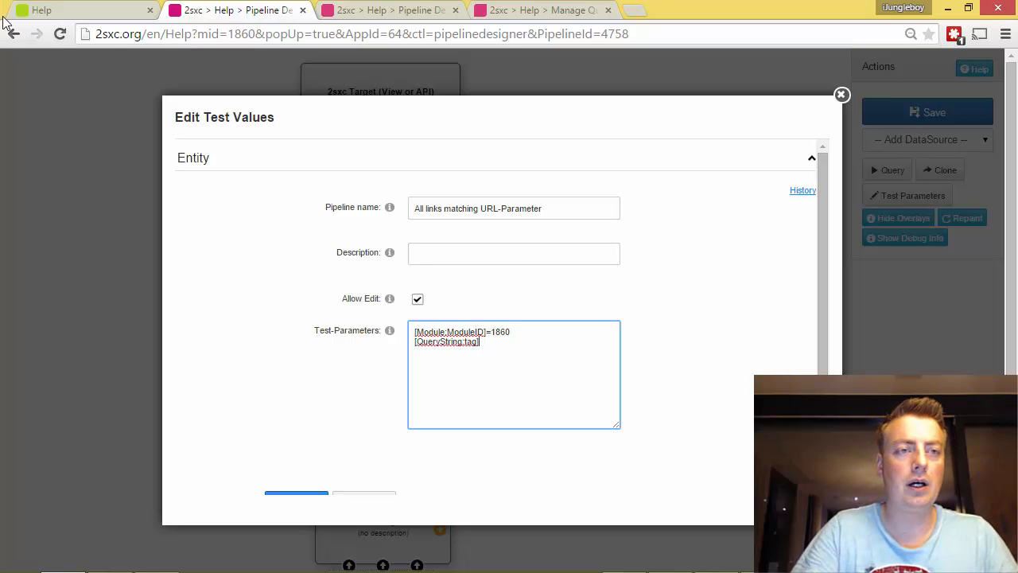
- Check the tag used in the Help page's URL, set the [QueryString:tag] test value to permissions, and save the test parameters
click(45, 18)
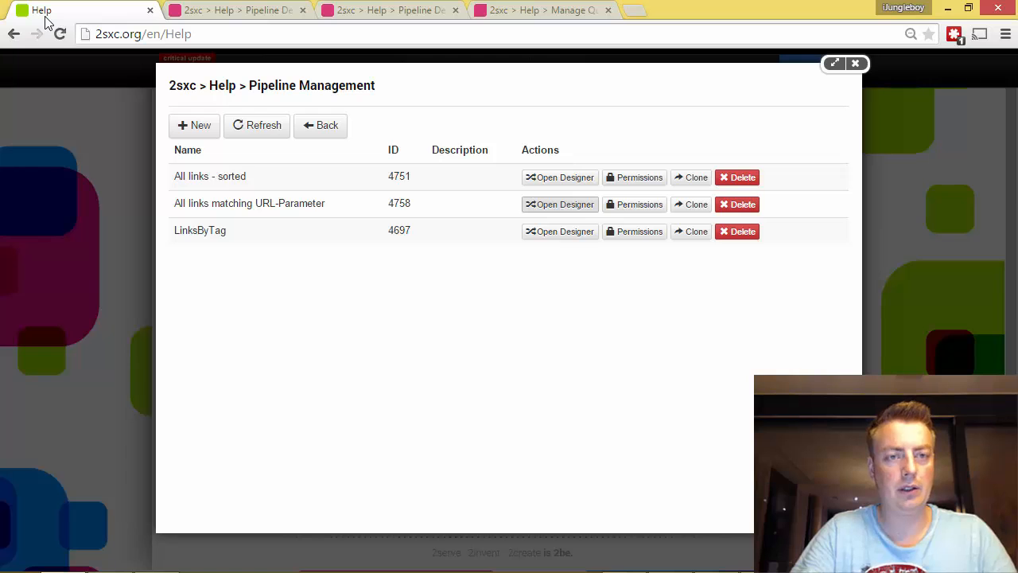
key(alt+Tab)
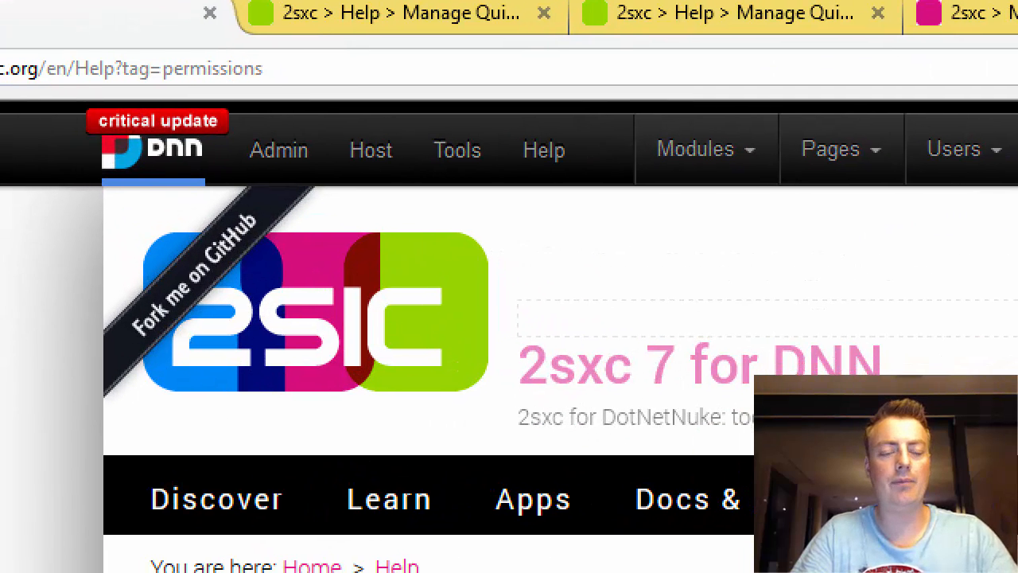
key(alt+Tab)
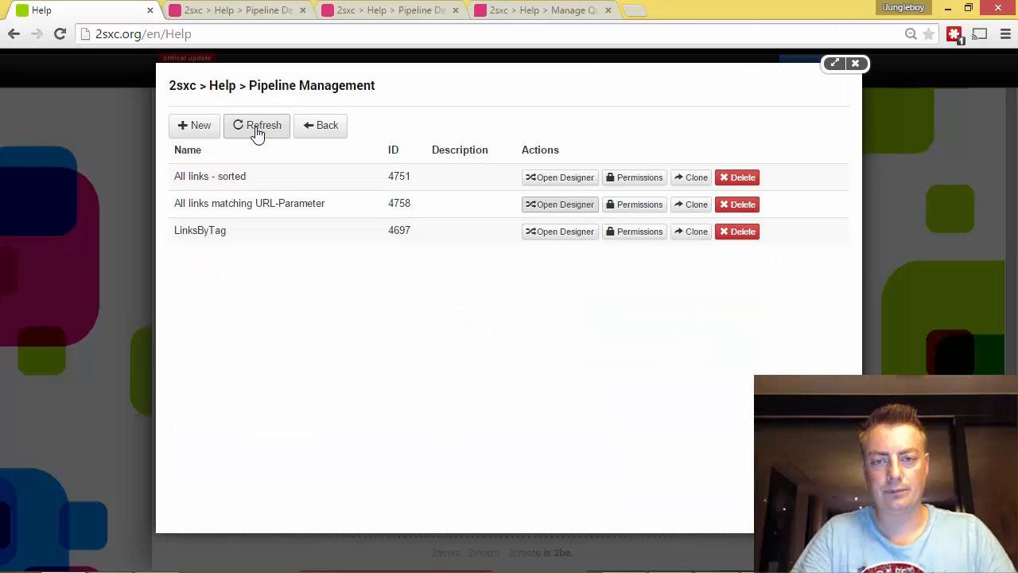
key(ctrl+Tab)
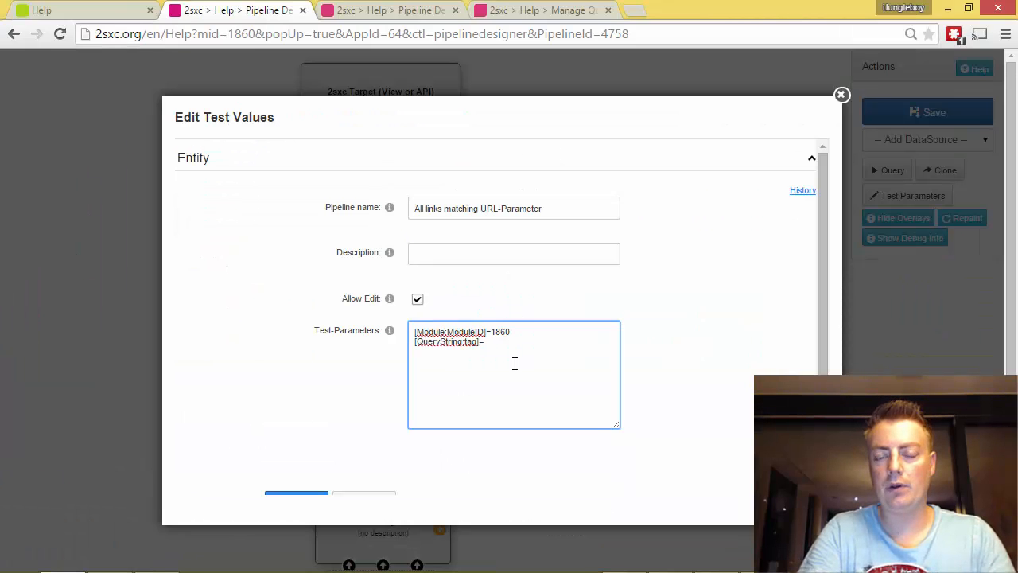
text(permissions)
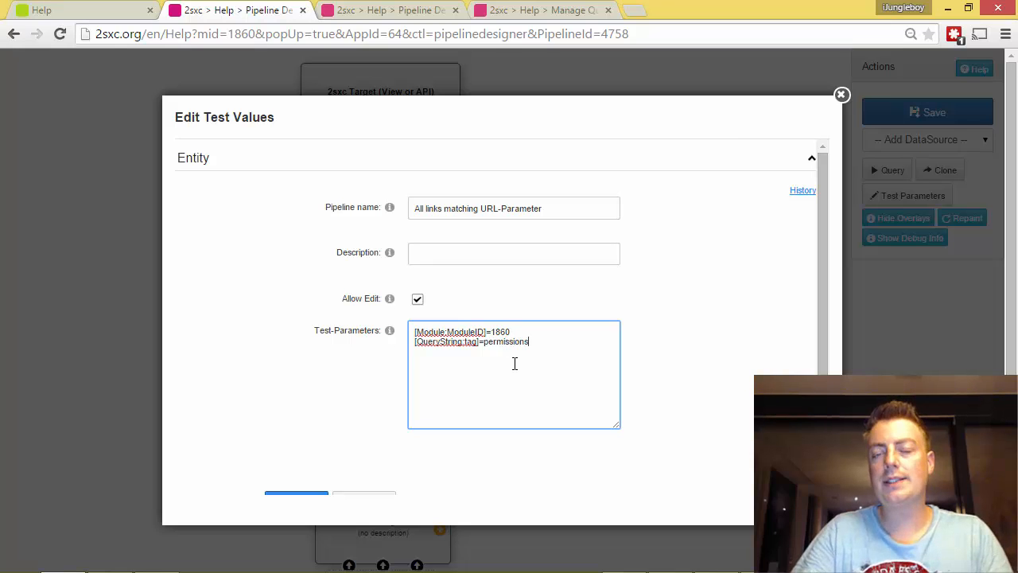
scroll(477, 365, down, 3)
click(299, 377)
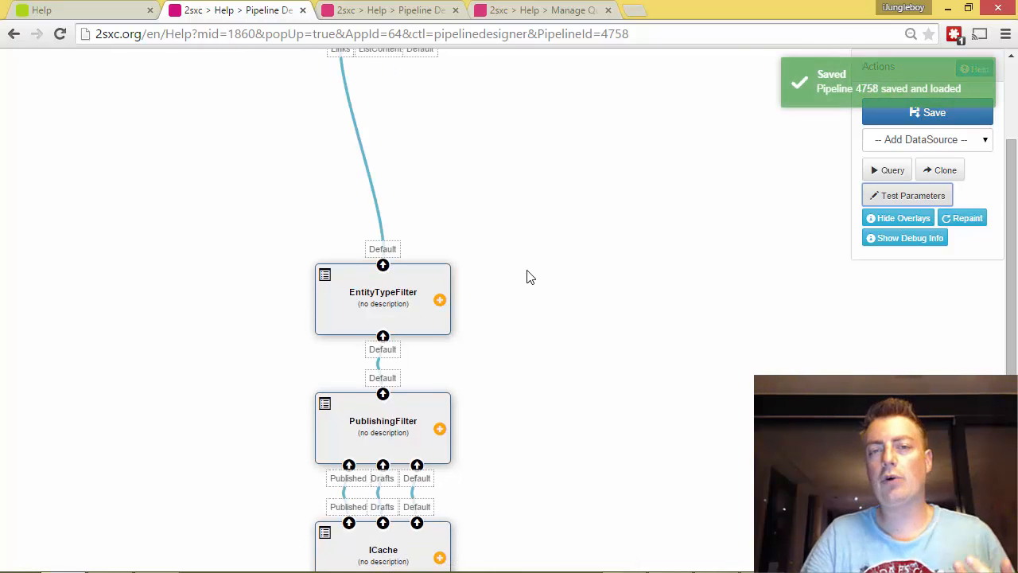
- Run the query and check which test parameters are used in the result
scroll(528, 276, up, 2)
click(873, 172)
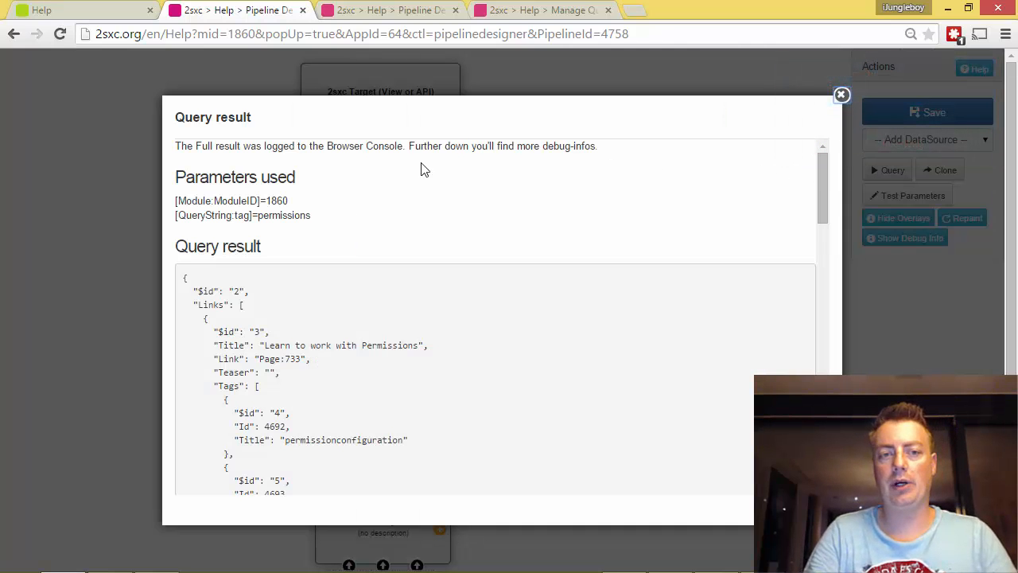
click(842, 96)
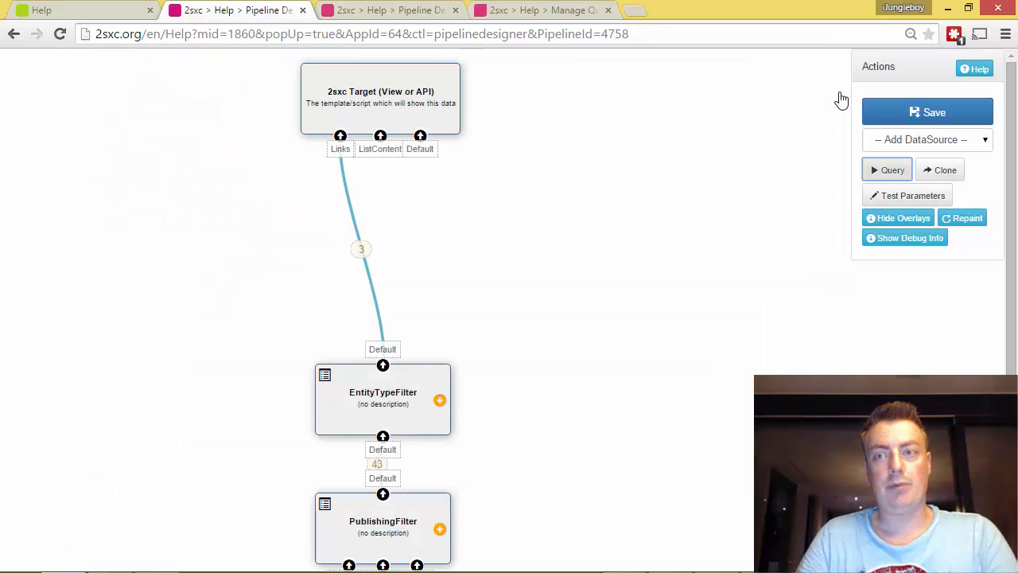
- Add a RelationshipFilter between the 2sxc Target and the EntityTypeFilter, and feed it from the EntityTypeFilter's Default output
click(917, 139)
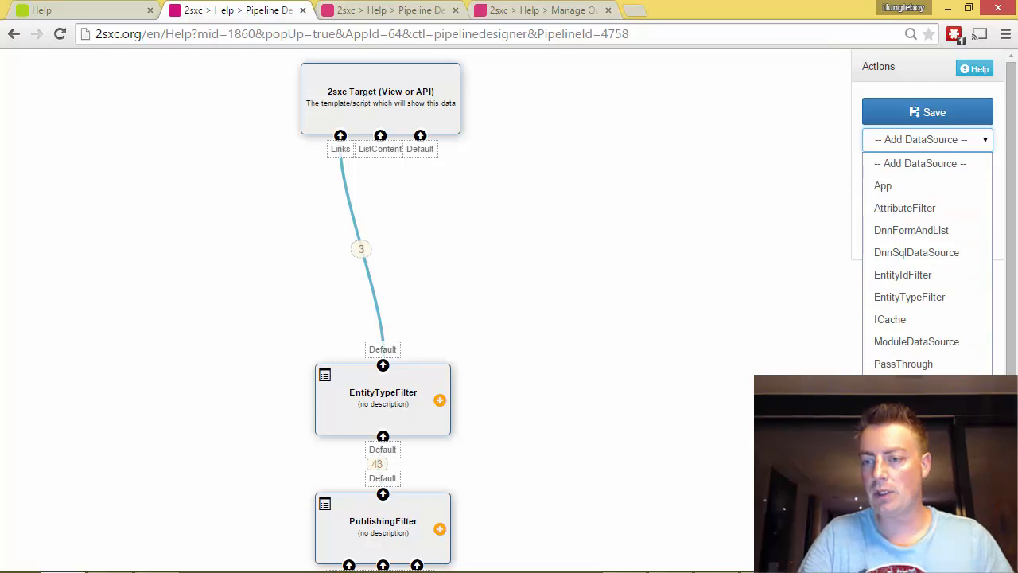
click(910, 408)
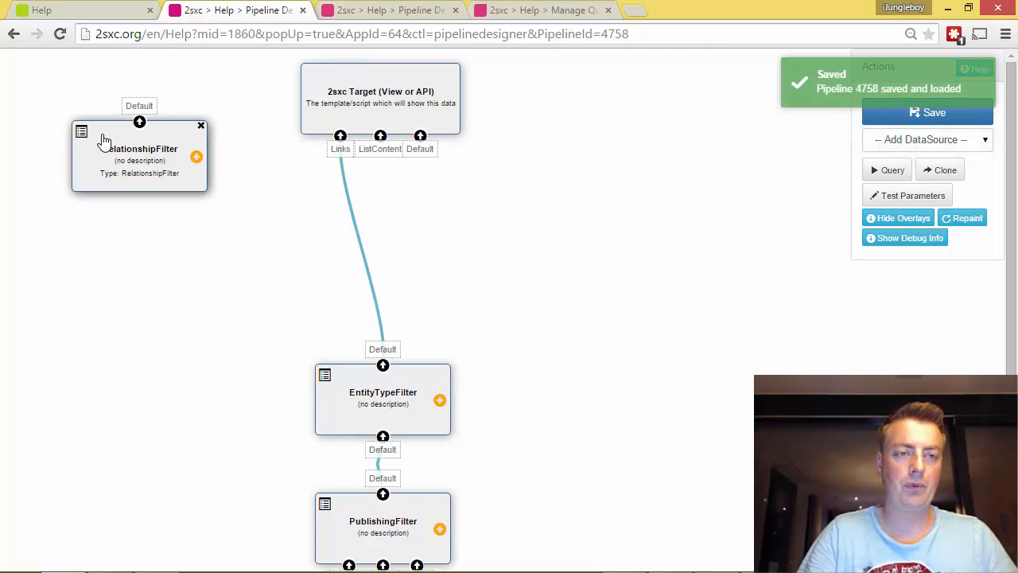
drag(103, 141, 439, 241)
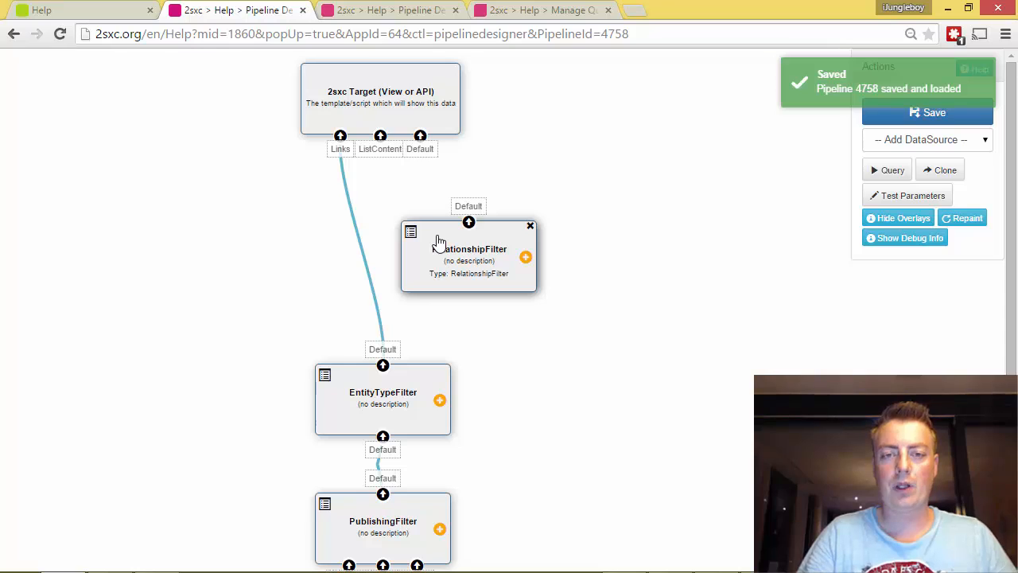
drag(382, 365, 464, 280)
right_click(464, 280)
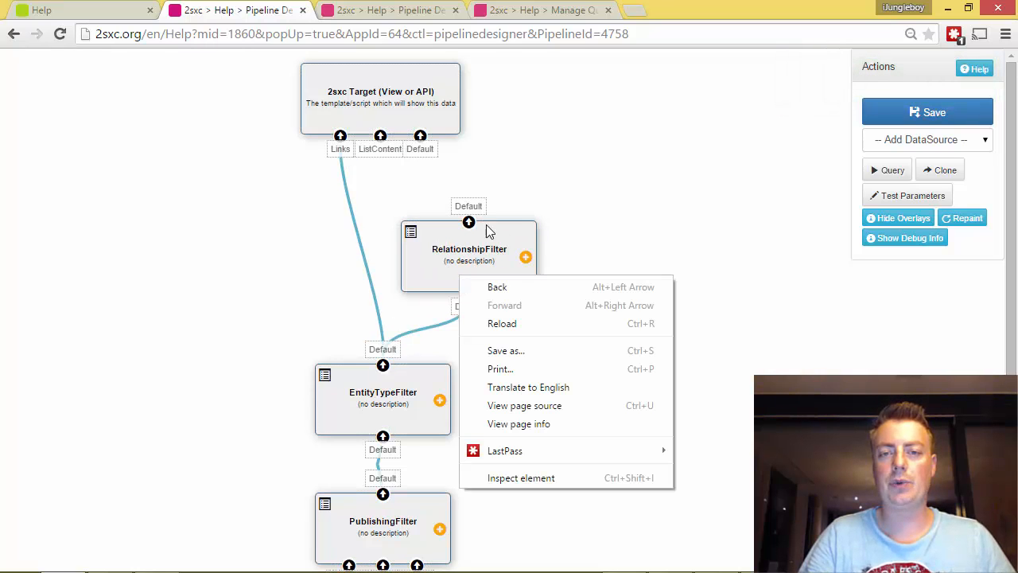
click(453, 237)
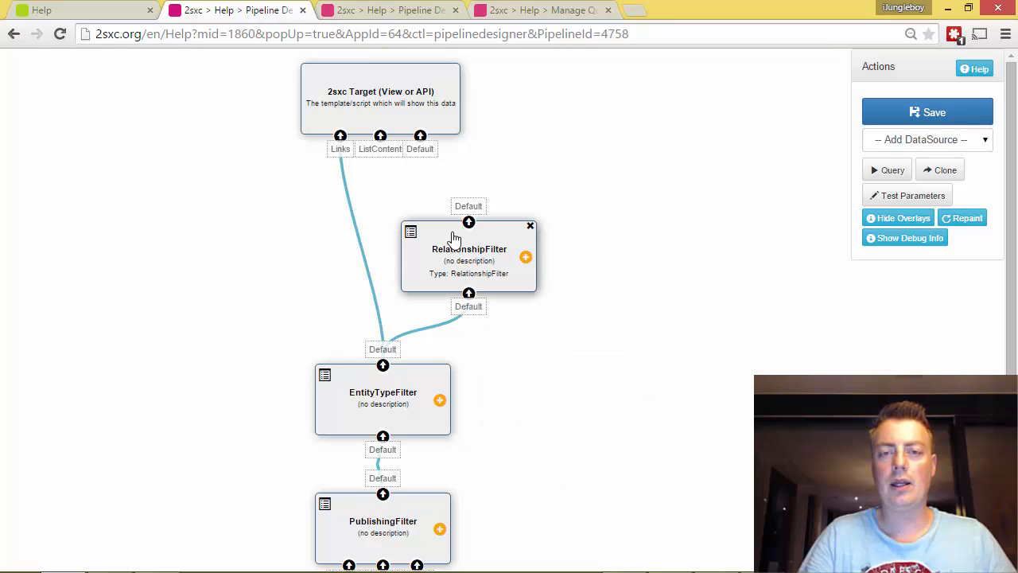
- Connect the RelationshipFilter's Default output to the 2sxc Target and rename the new incoming stream to Links2
drag(469, 223, 433, 119)
double_click(370, 153)
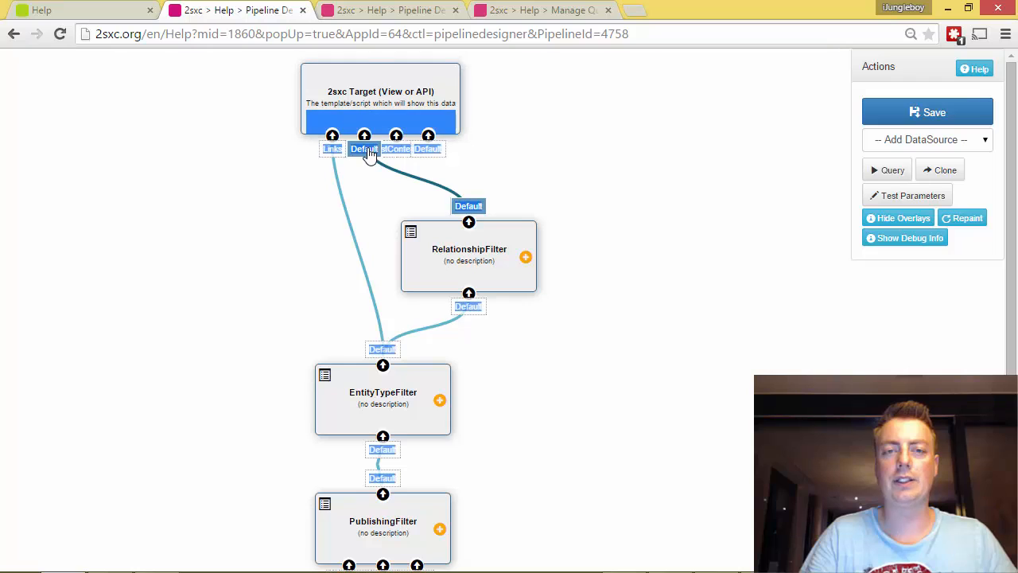
text(Links2)
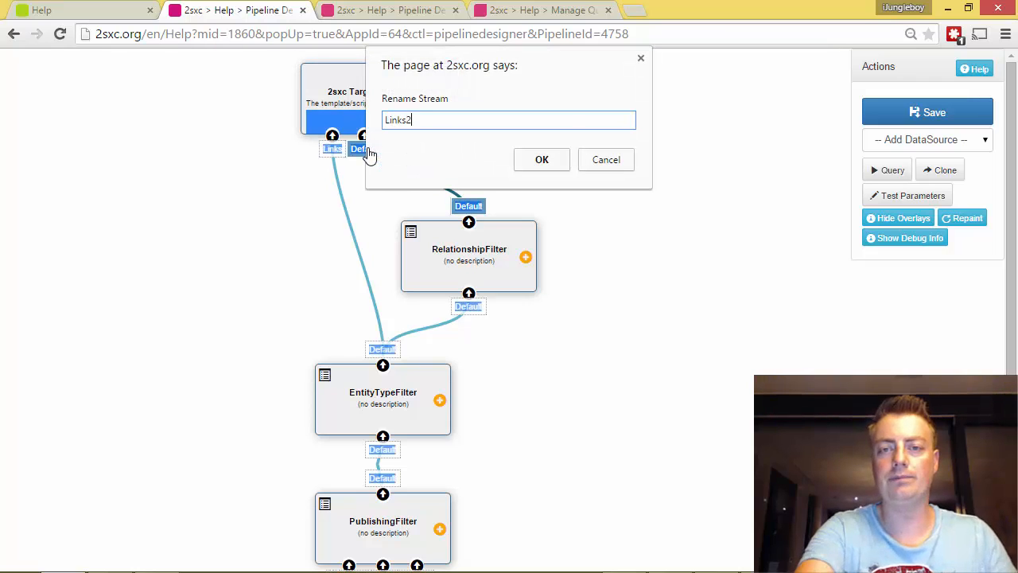
key(Return)
click(812, 145)
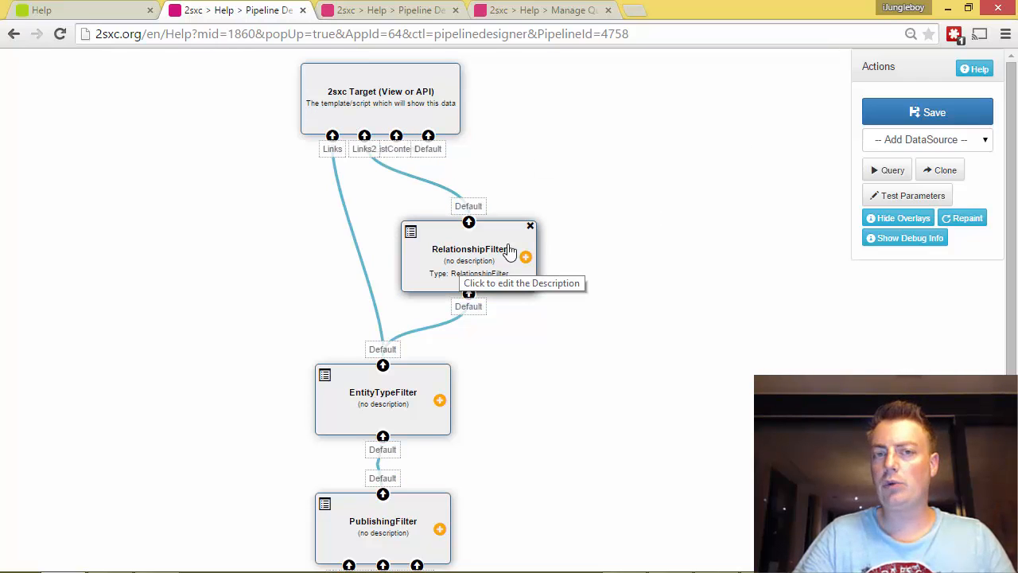
- Save the query and run it to check how many items reach the Links2 stream
click(925, 112)
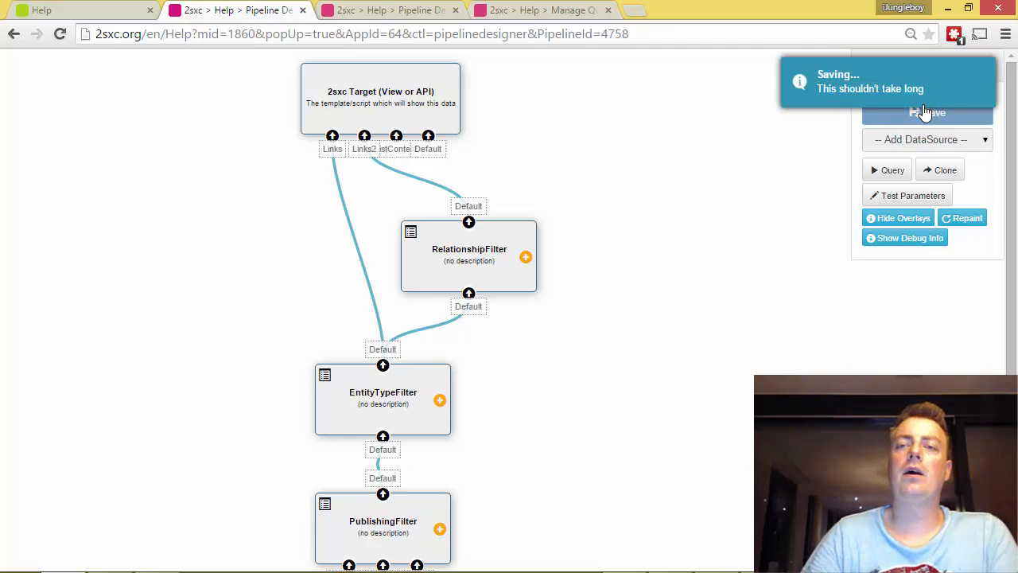
click(888, 171)
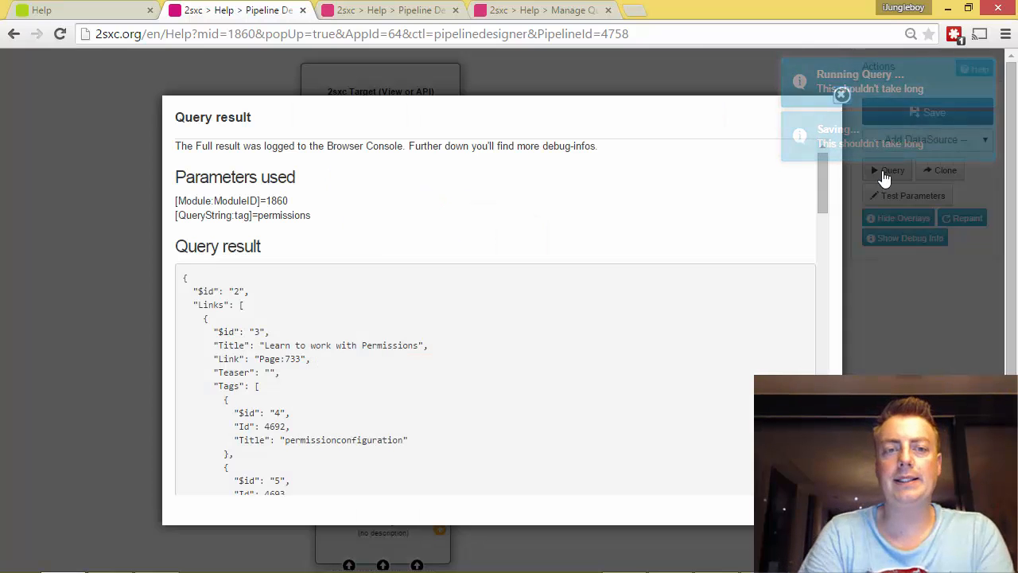
click(842, 95)
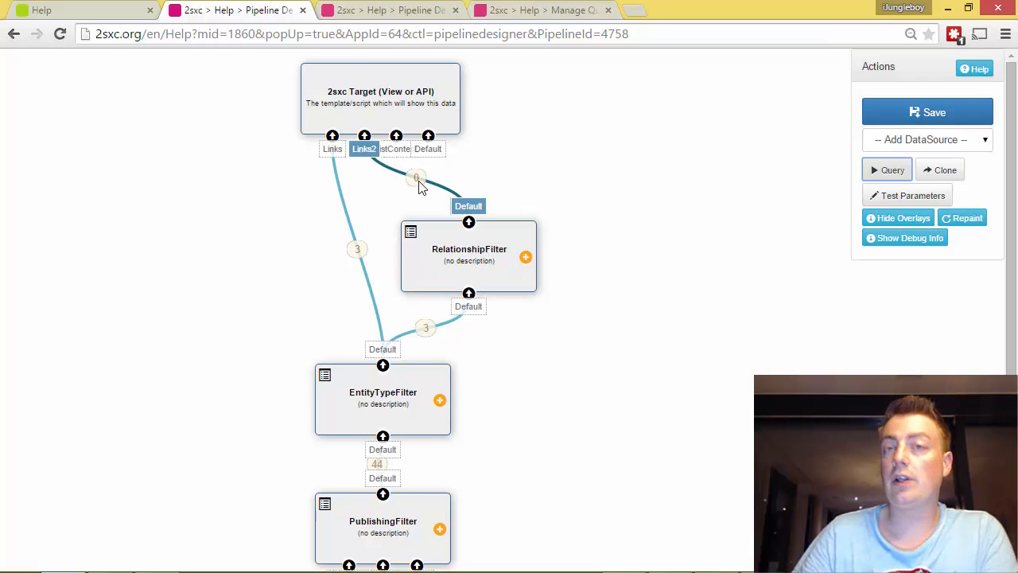
- Configure the RelationshipFilter with Relationship Tags and Filter permissions, save its settings, and run the query to check the result
click(411, 240)
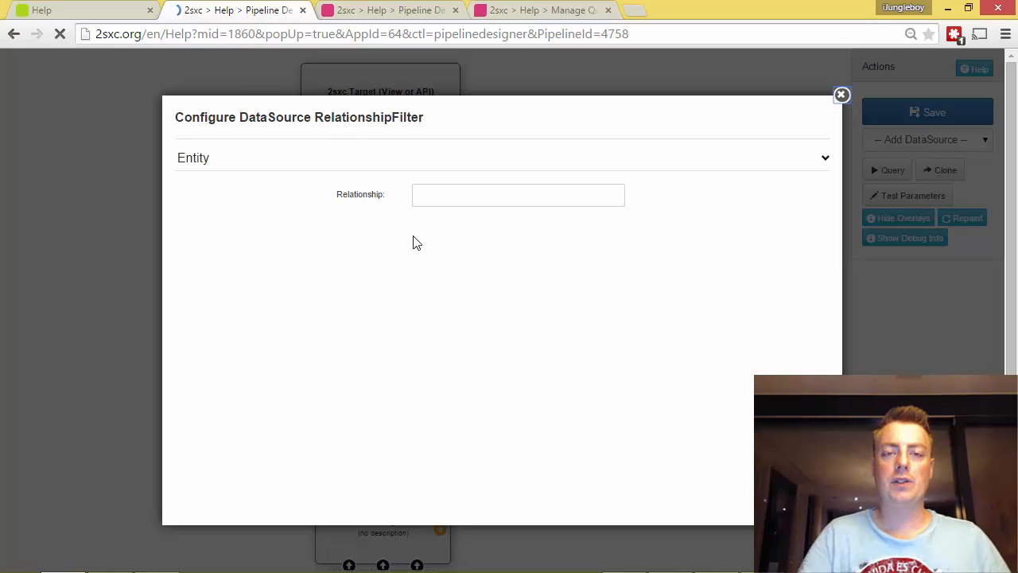
click(441, 199)
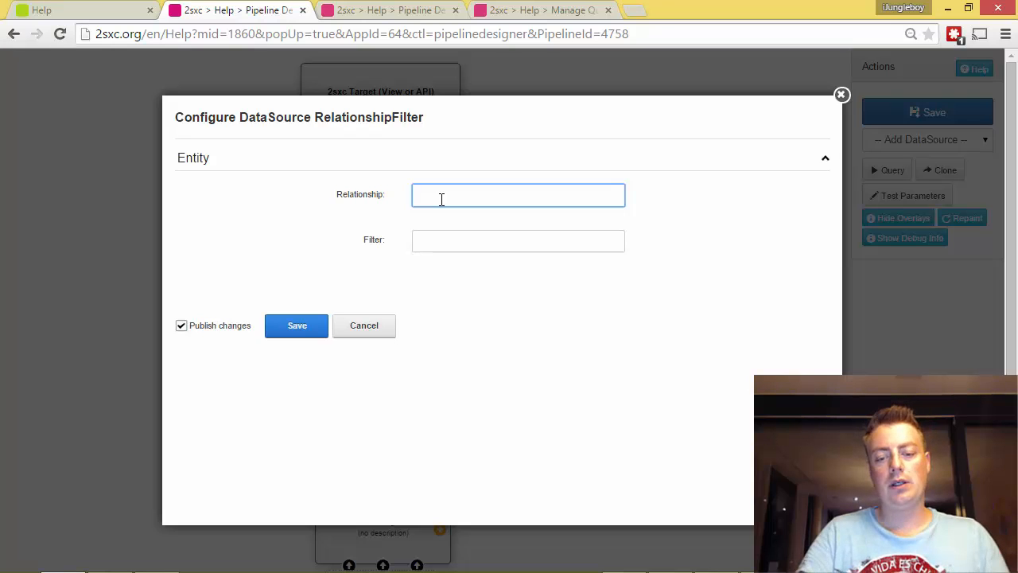
text(Tag)
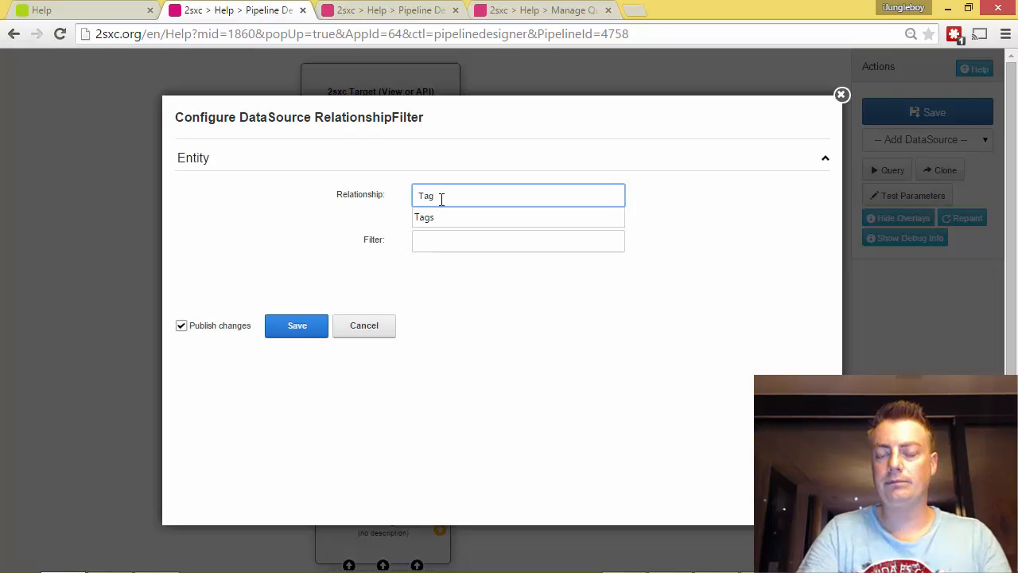
key(Down)
key(Return)
key(Tab)
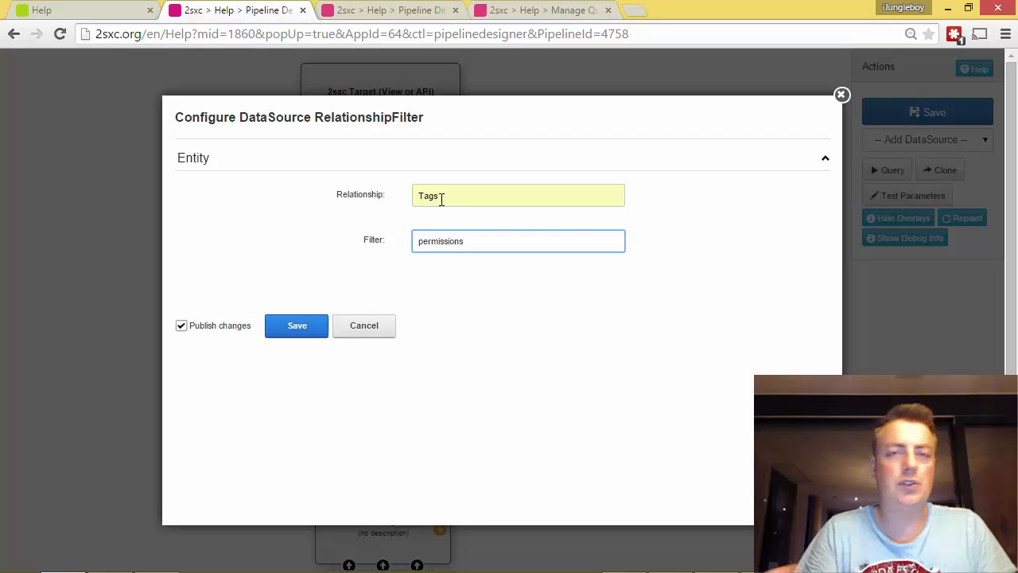
click(302, 332)
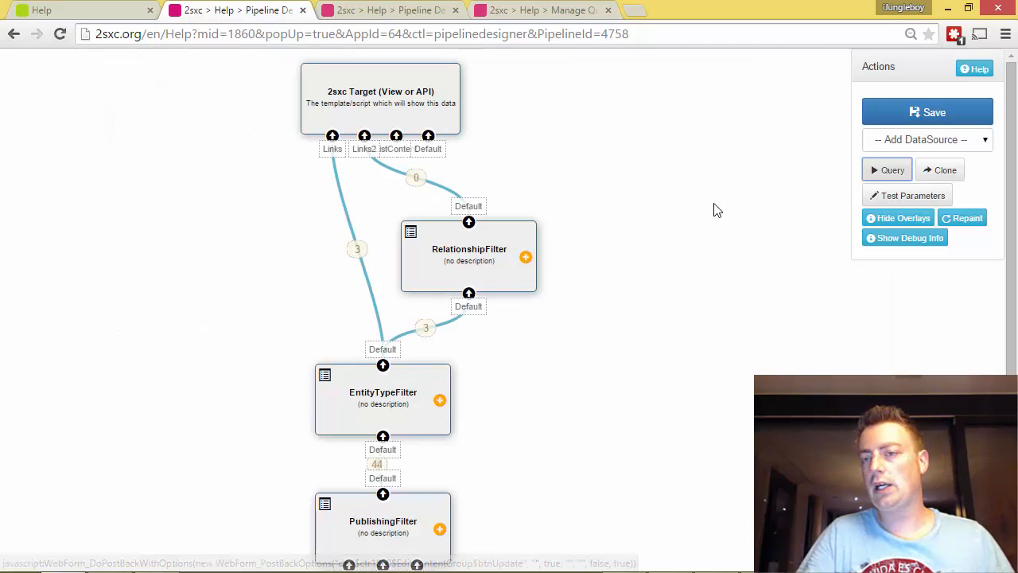
click(890, 171)
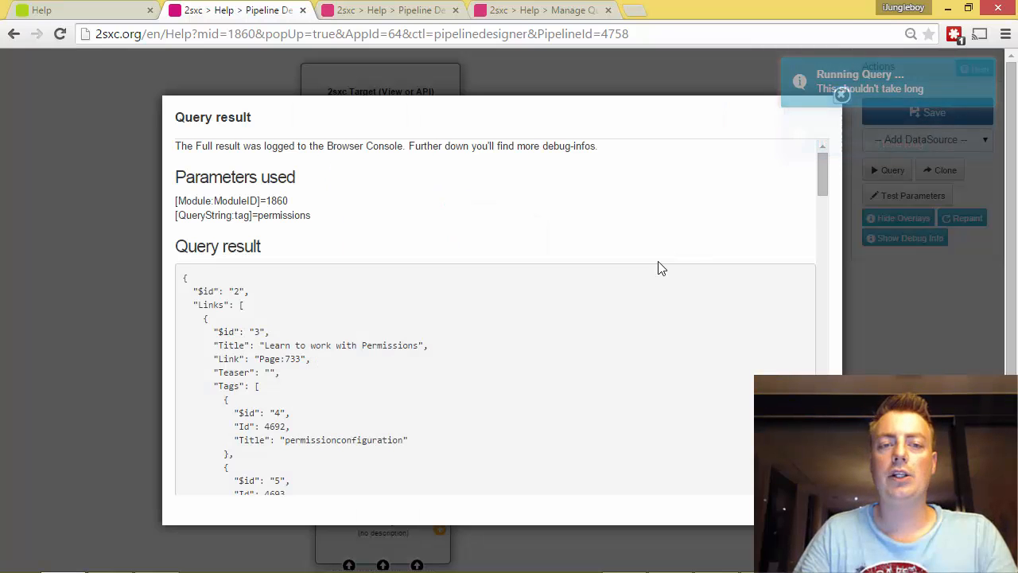
click(842, 94)
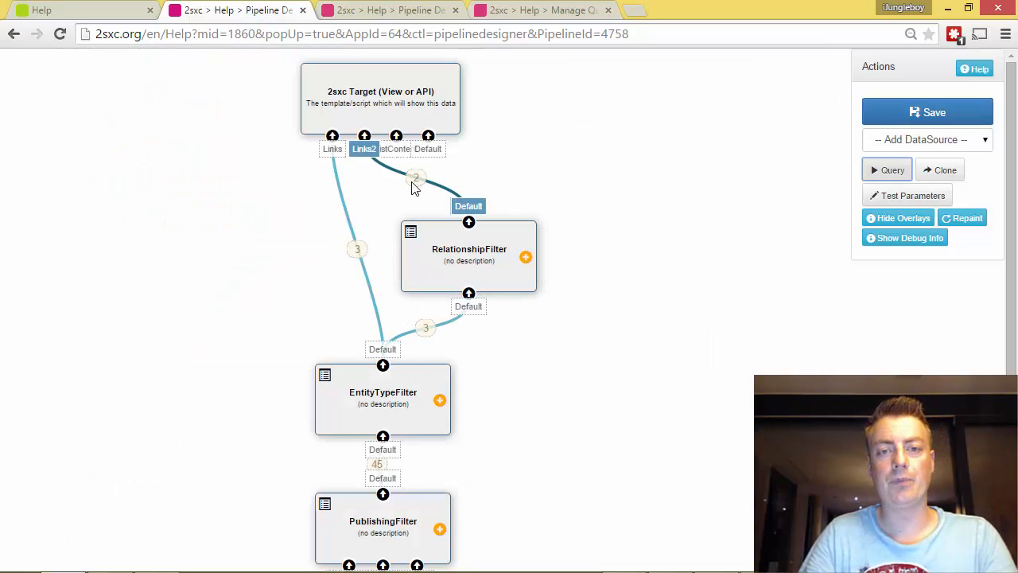
- Set the RelationshipFilter's Filter to [QueryString:Tag] and save the data source configuration
click(411, 235)
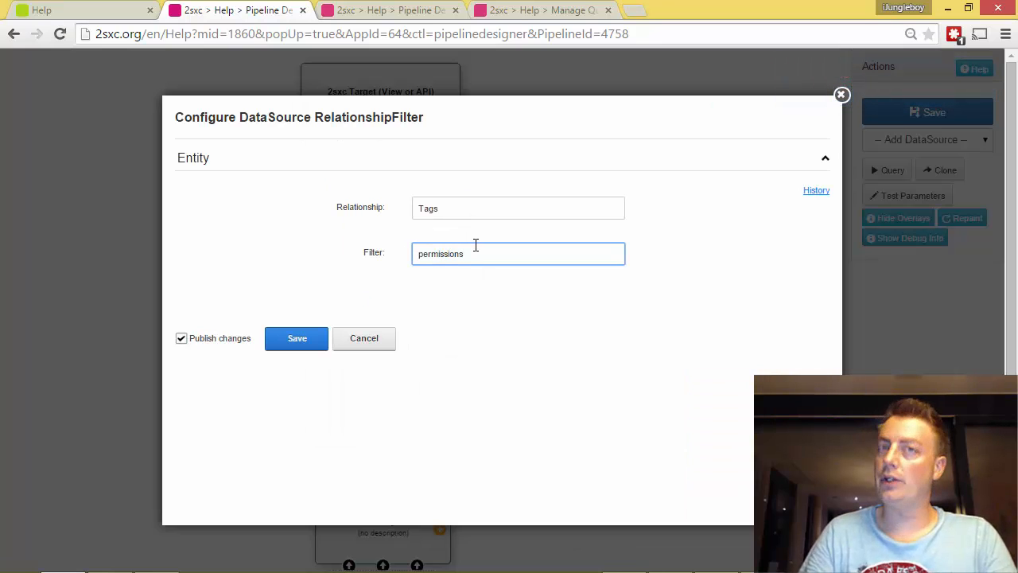
key(ctrl+a)
text([)
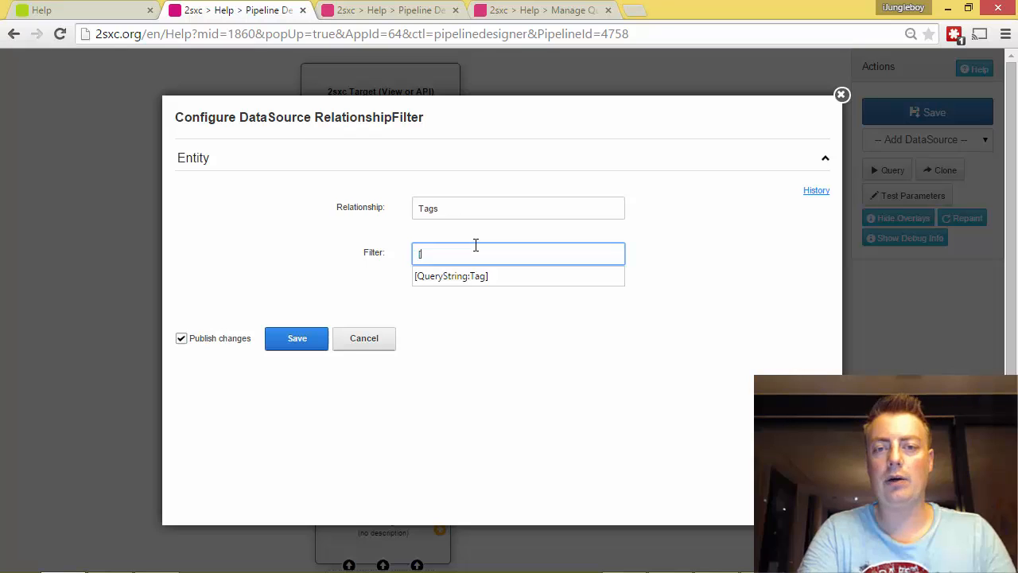
key(Down)
key(Return)
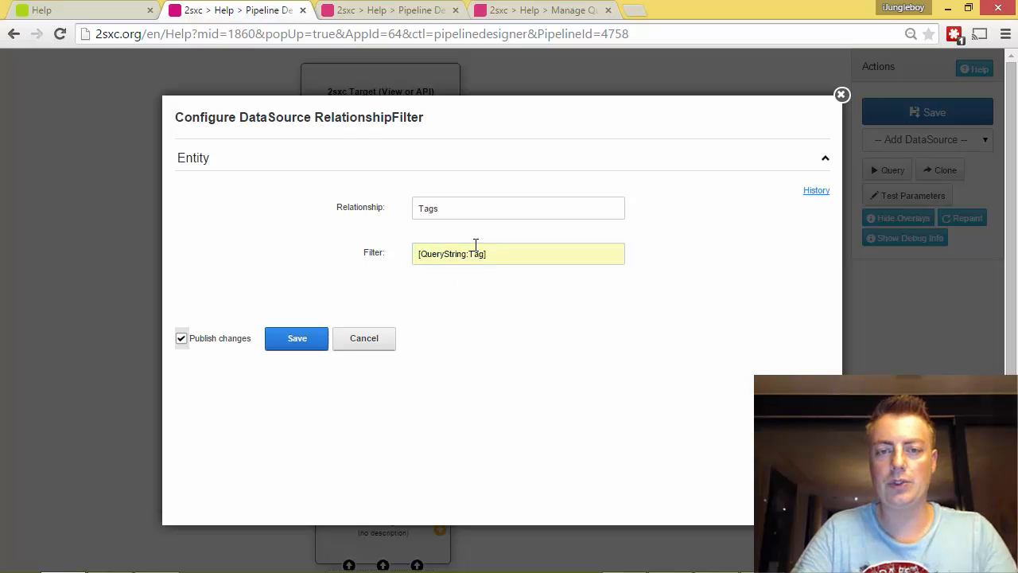
click(505, 260)
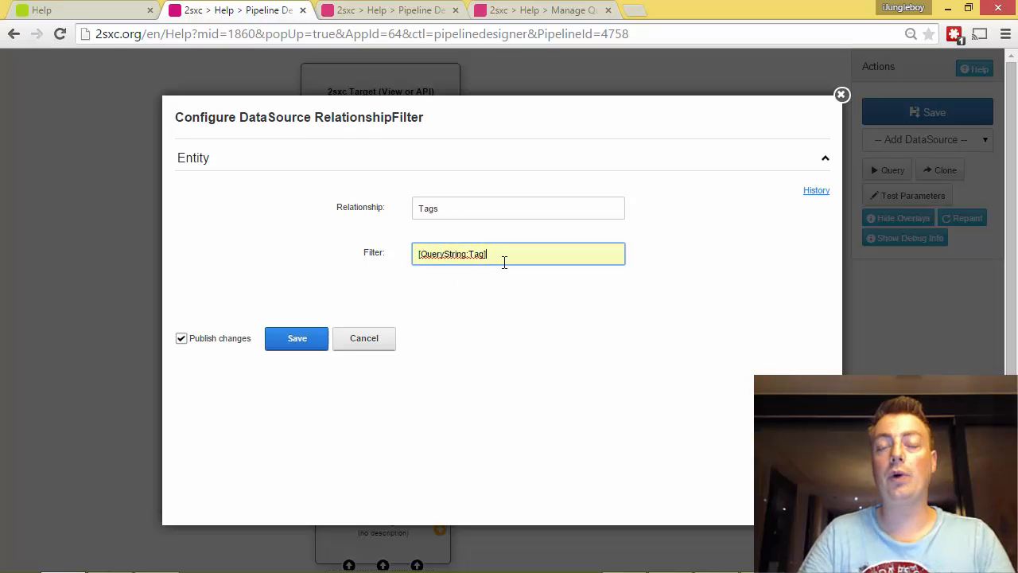
click(285, 348)
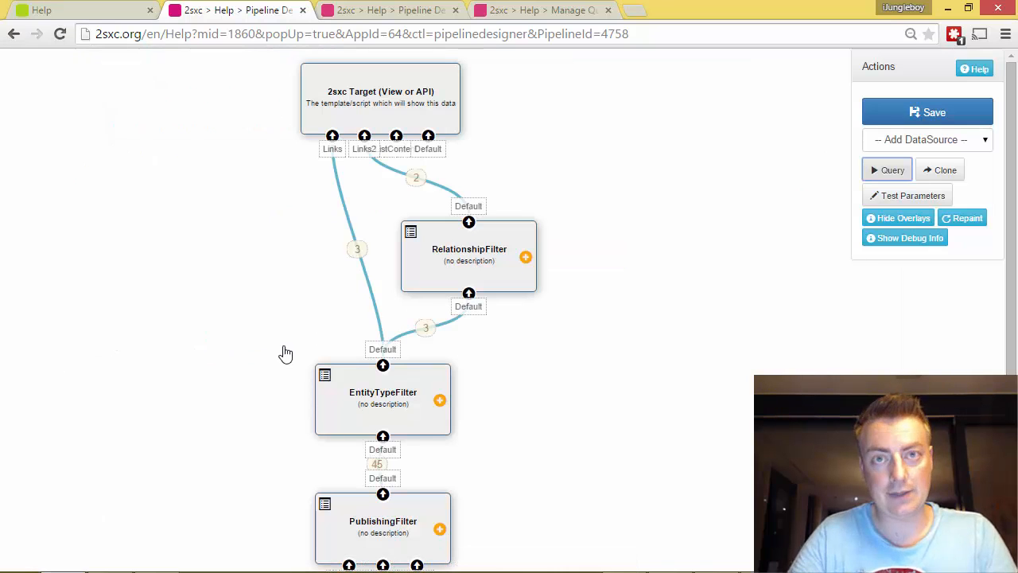
- Review the query's test parameters without changing them, then run the query and look at its result
click(899, 197)
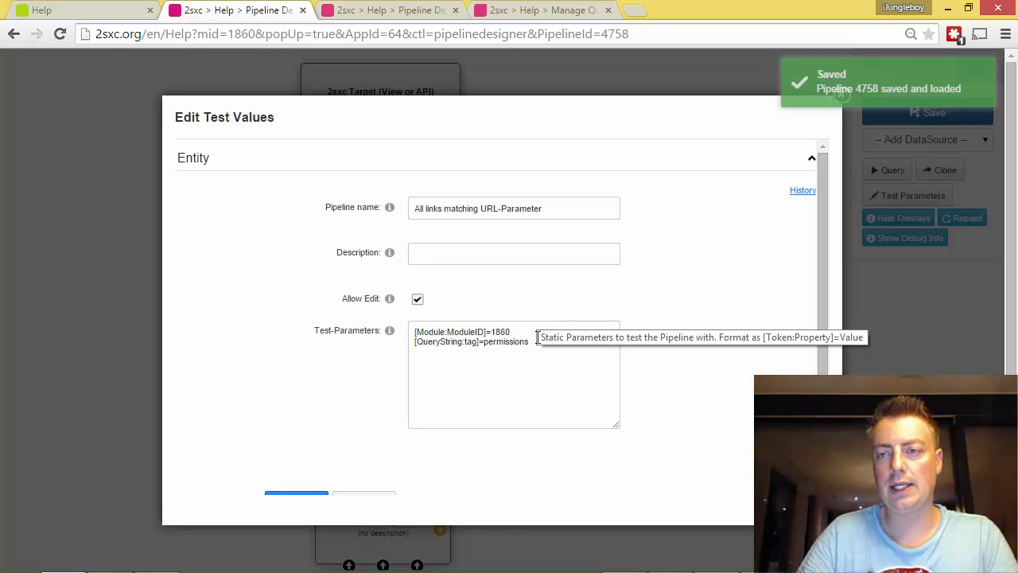
scroll(531, 341, down, 1)
scroll(530, 341, down, 1)
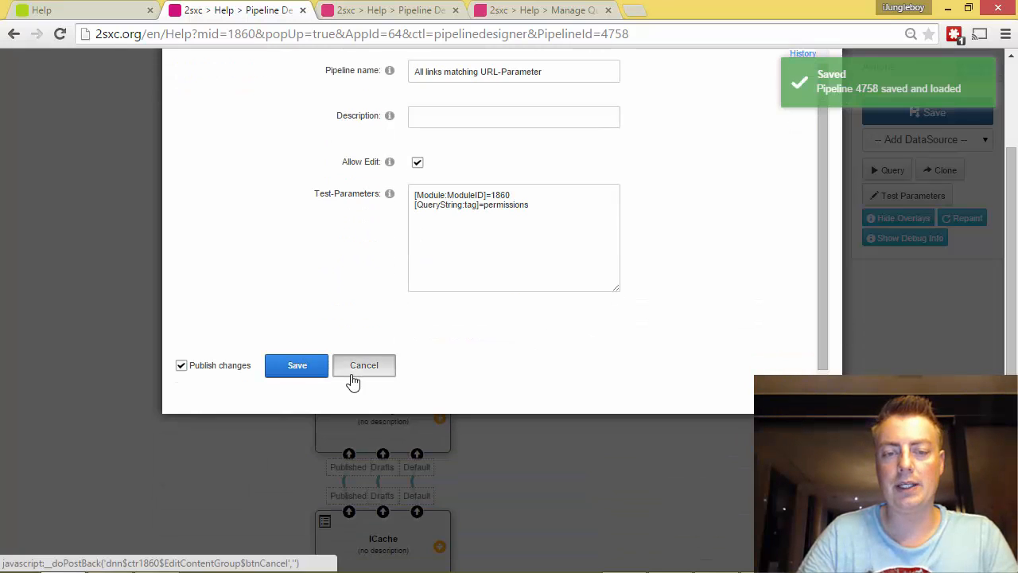
click(354, 371)
click(893, 173)
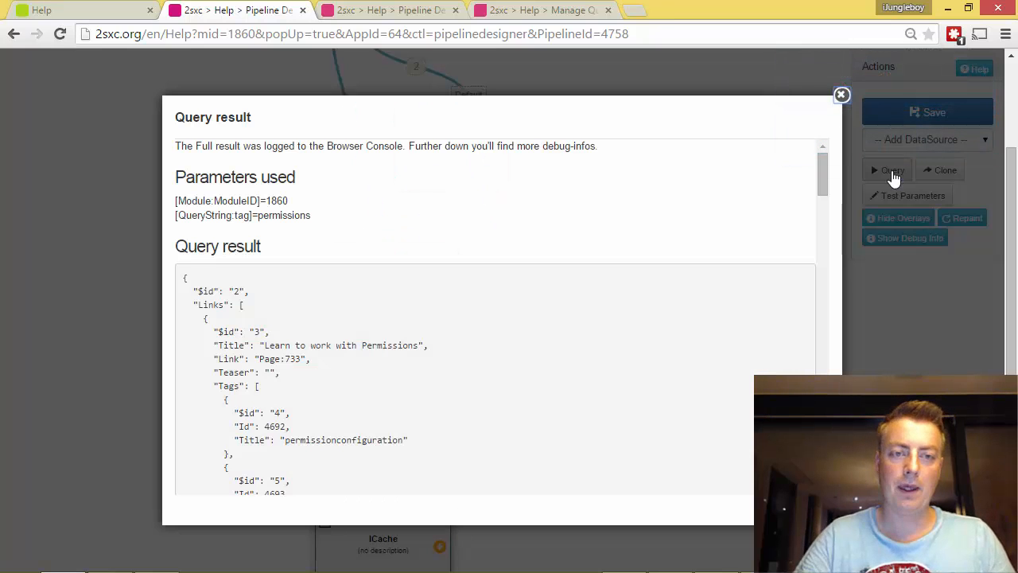
click(841, 95)
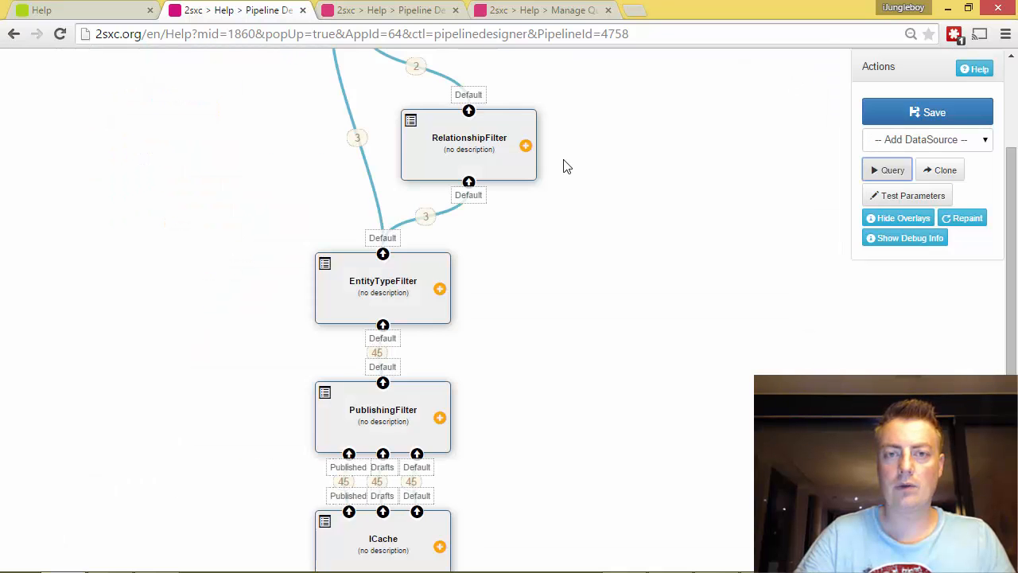
scroll(564, 167, up, 3)
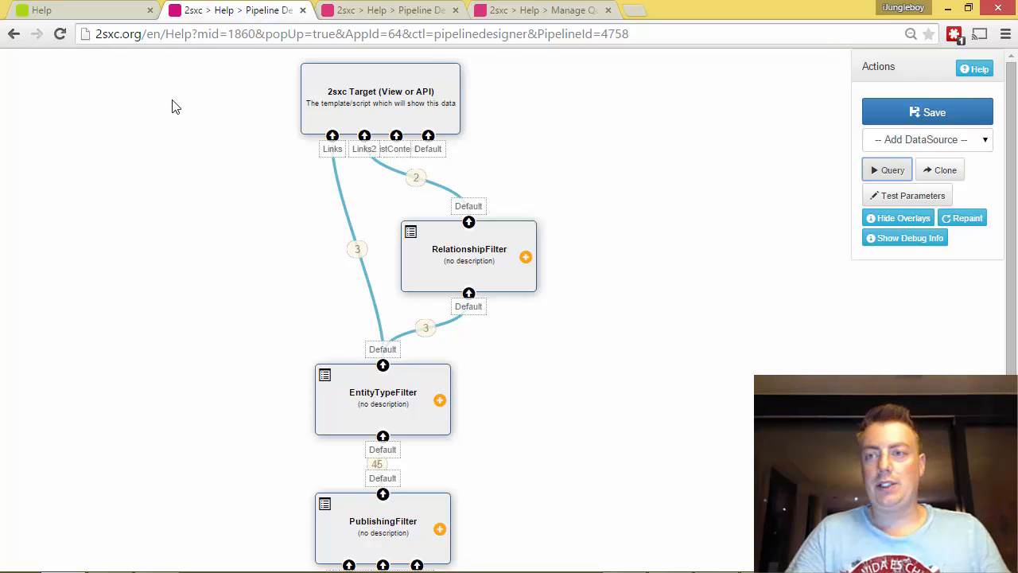
- Open the Help app's template management and check how the Help page with tag=permissions renders in Firefox
click(99, 18)
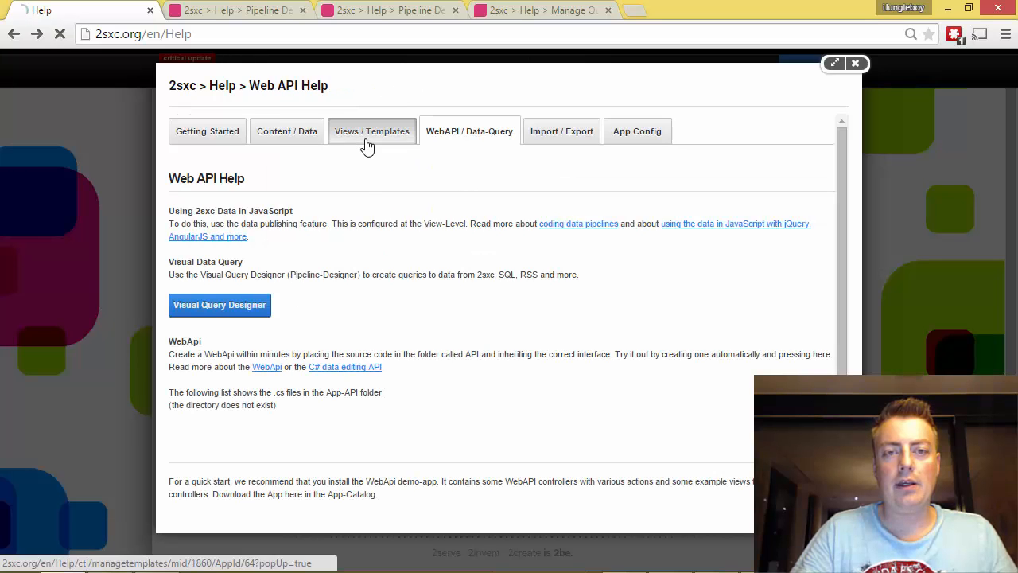
click(367, 143)
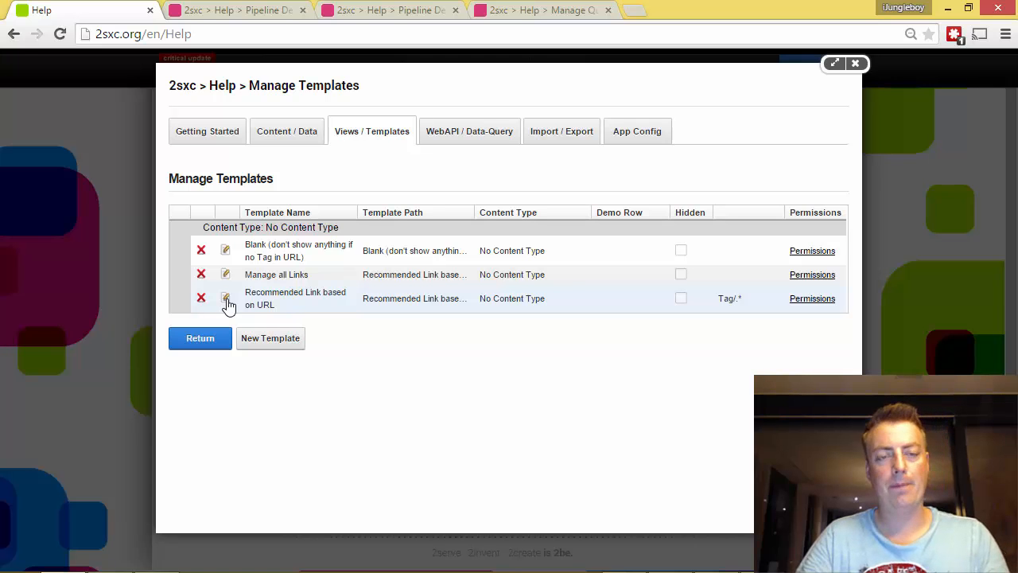
key(alt+Tab)
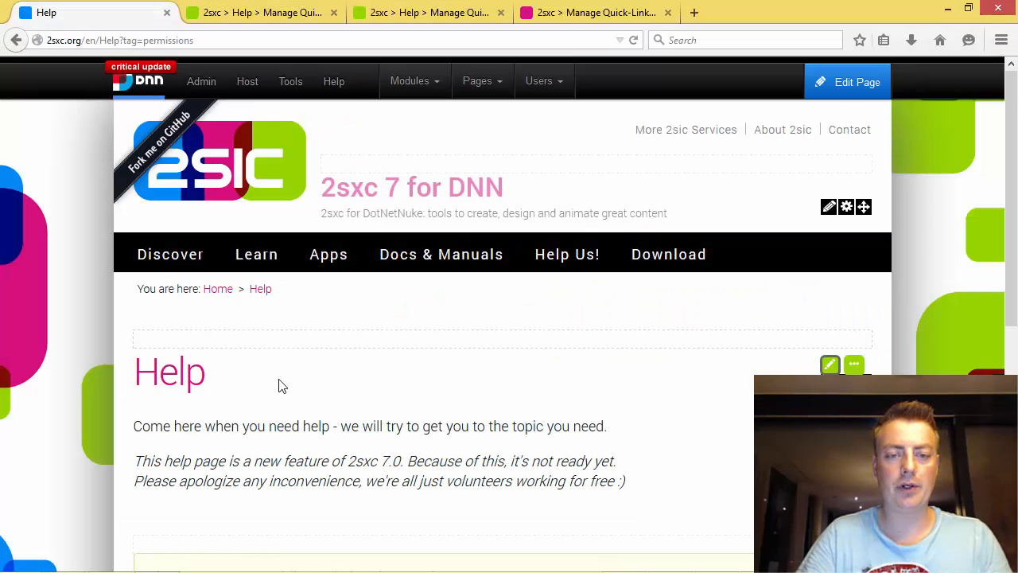
scroll(279, 386, down, 5)
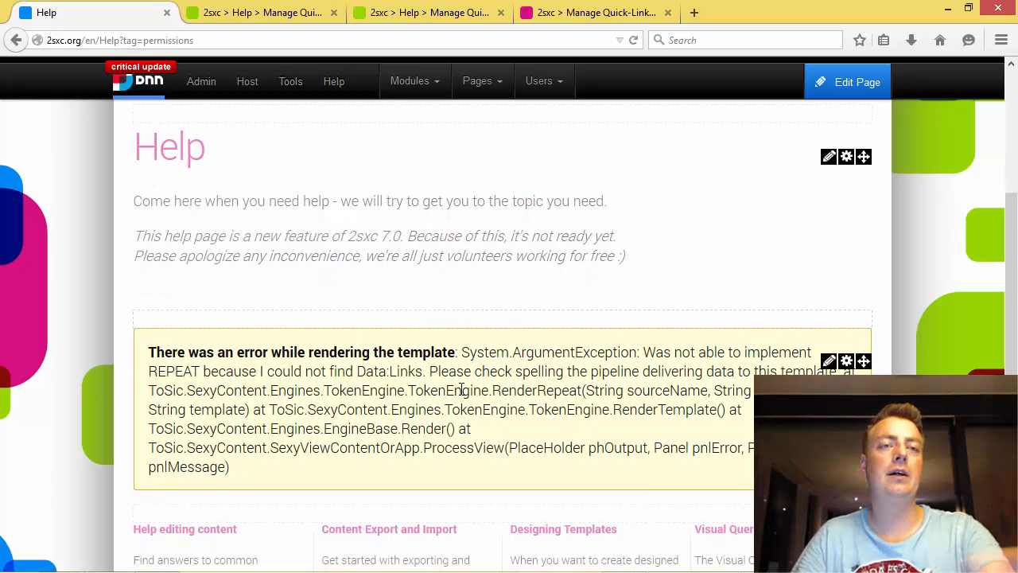
key(alt+Tab)
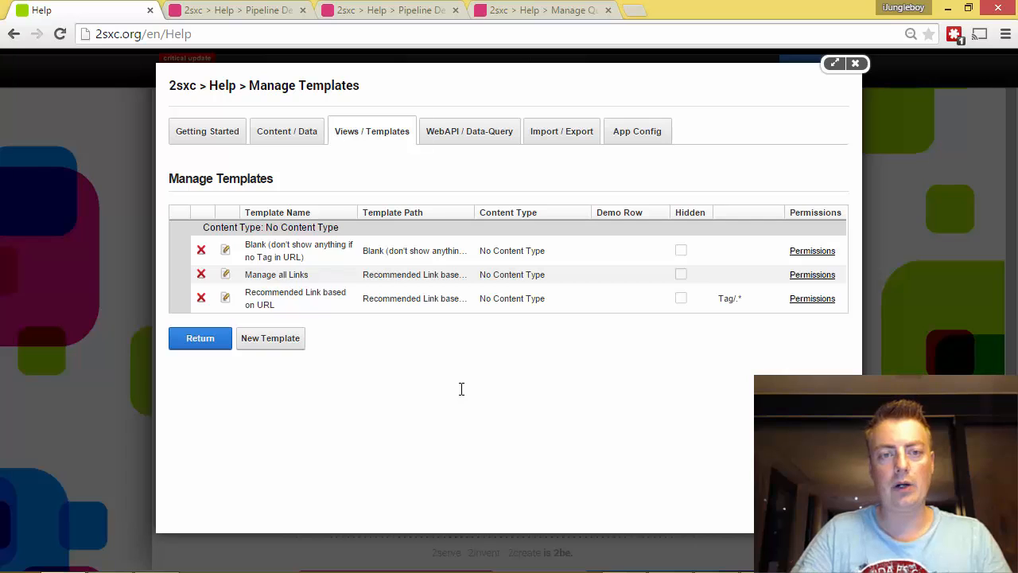
- Set the Data Pipeline of the "Recommended Link based on URL" template to "All links matching URL-Parameter" and update the template
click(227, 299)
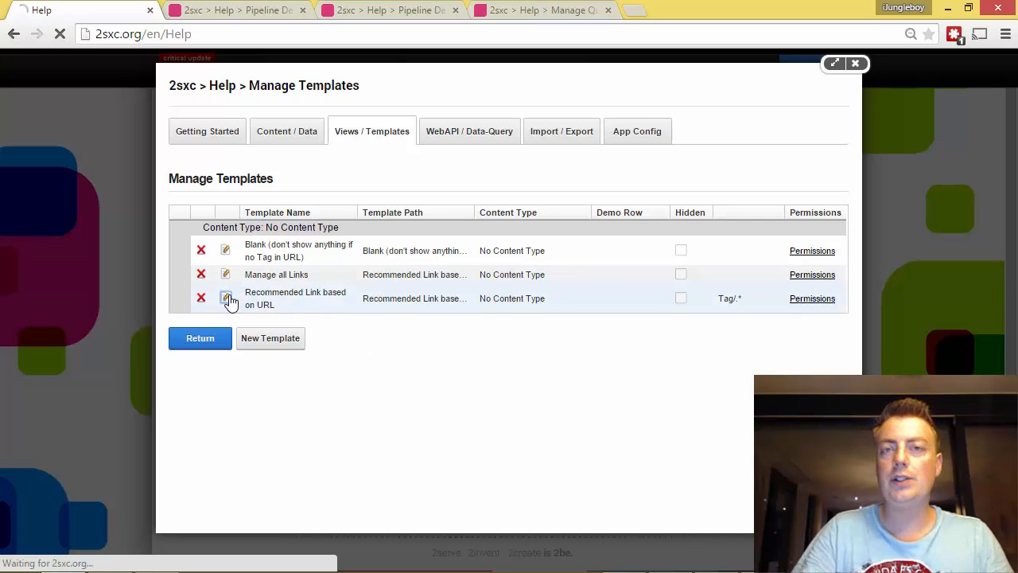
scroll(538, 393, down, 1)
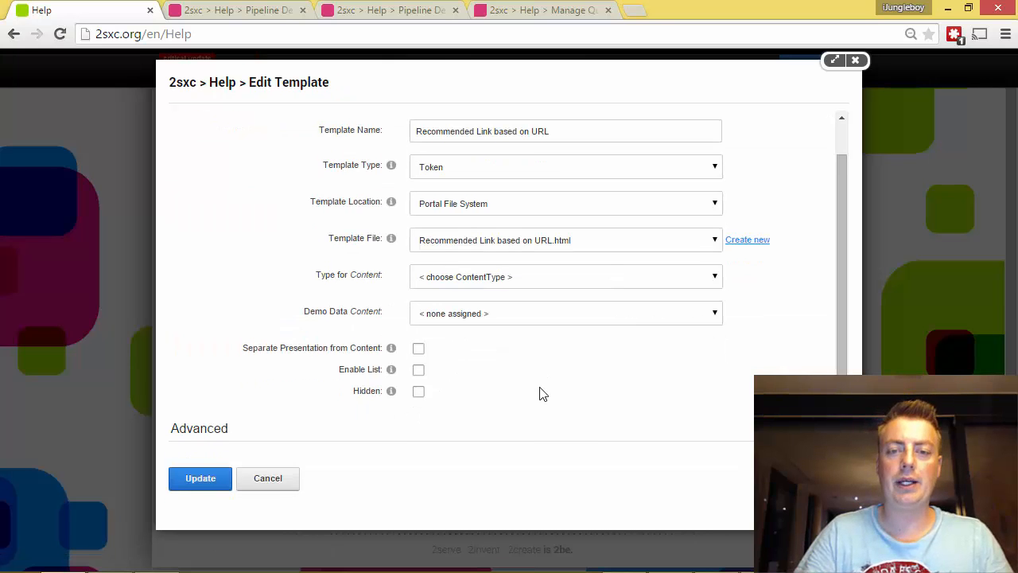
click(541, 437)
scroll(542, 438, down, 2)
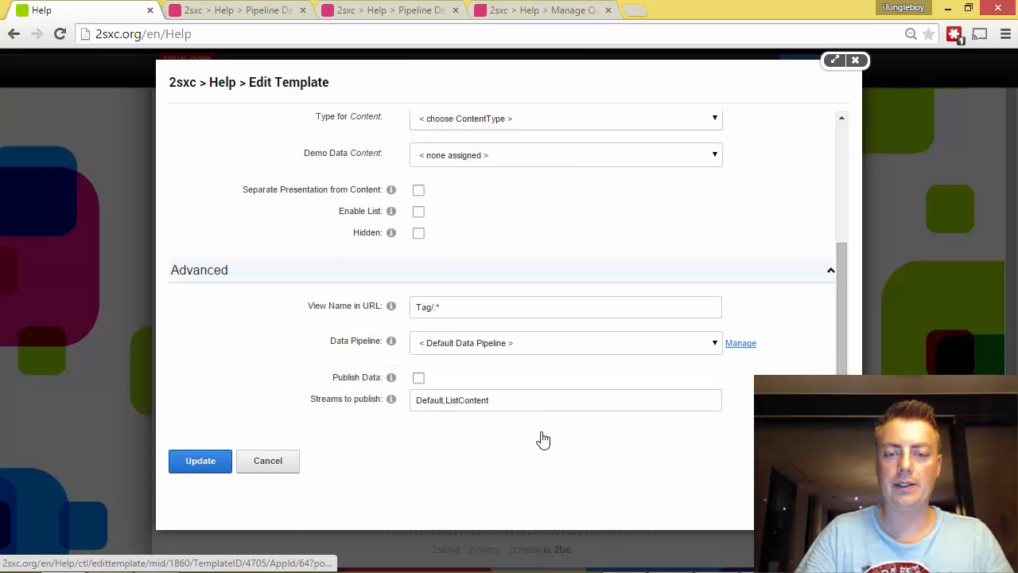
click(603, 338)
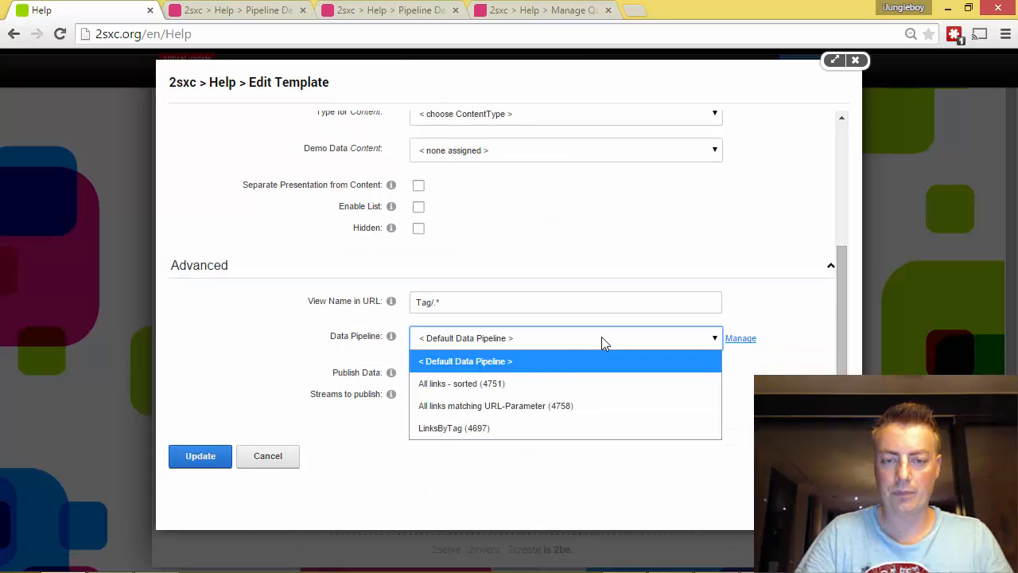
click(527, 408)
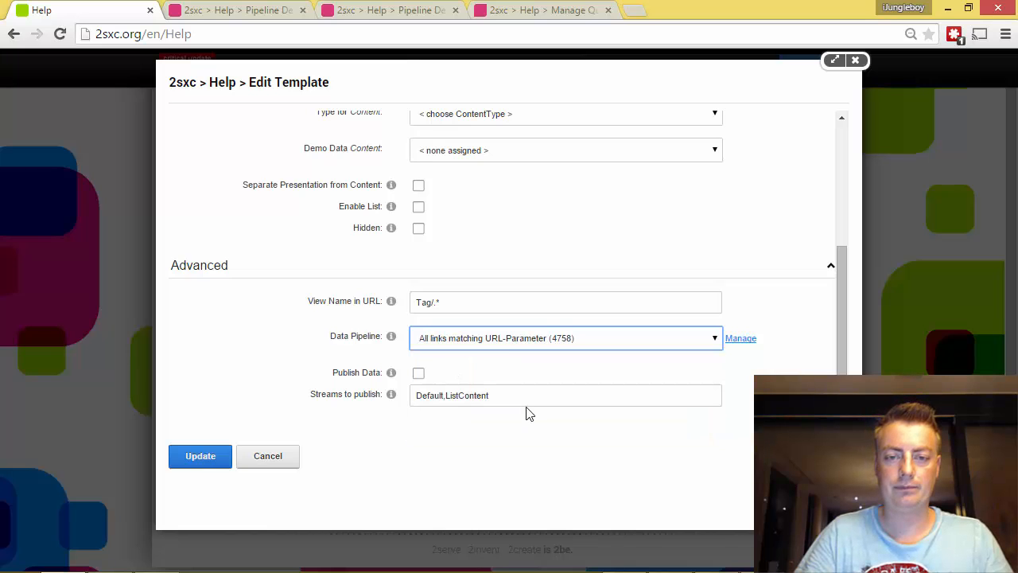
click(200, 470)
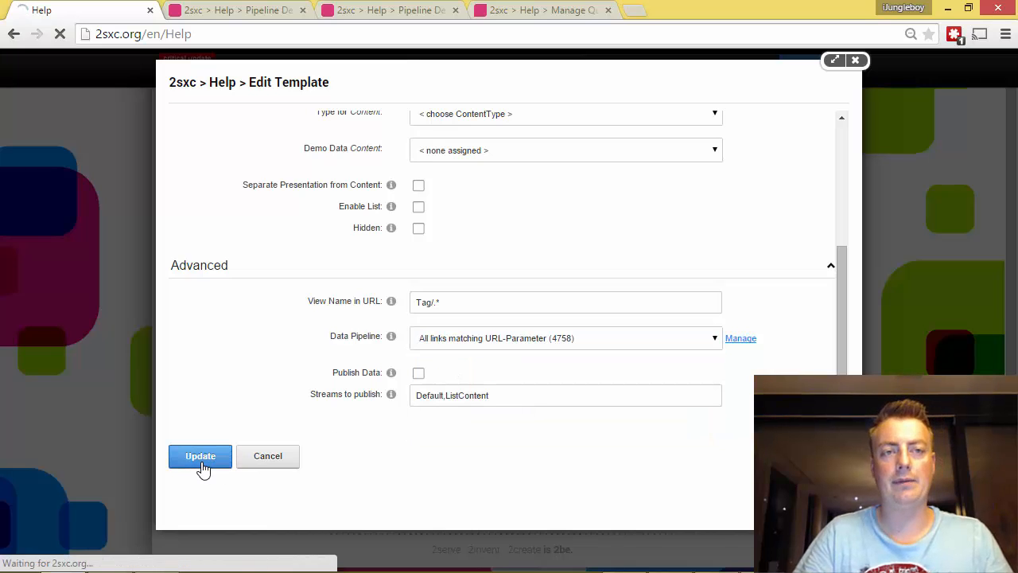
- Check the recommended links on the Help page in Firefox and show the module's template and layout selection
key(alt+Tab)
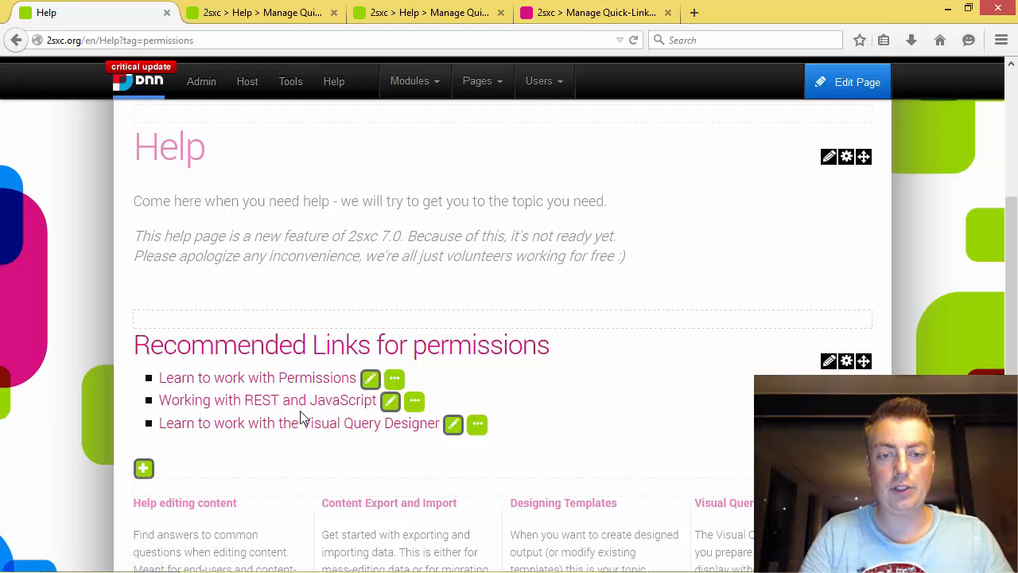
scroll(324, 398, down, 1)
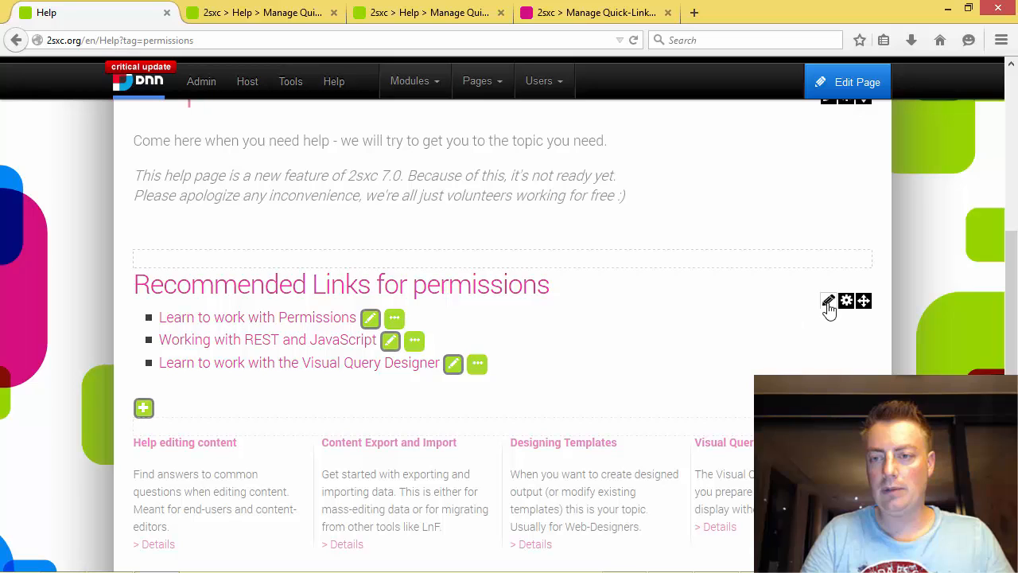
mouse_move(821, 309)
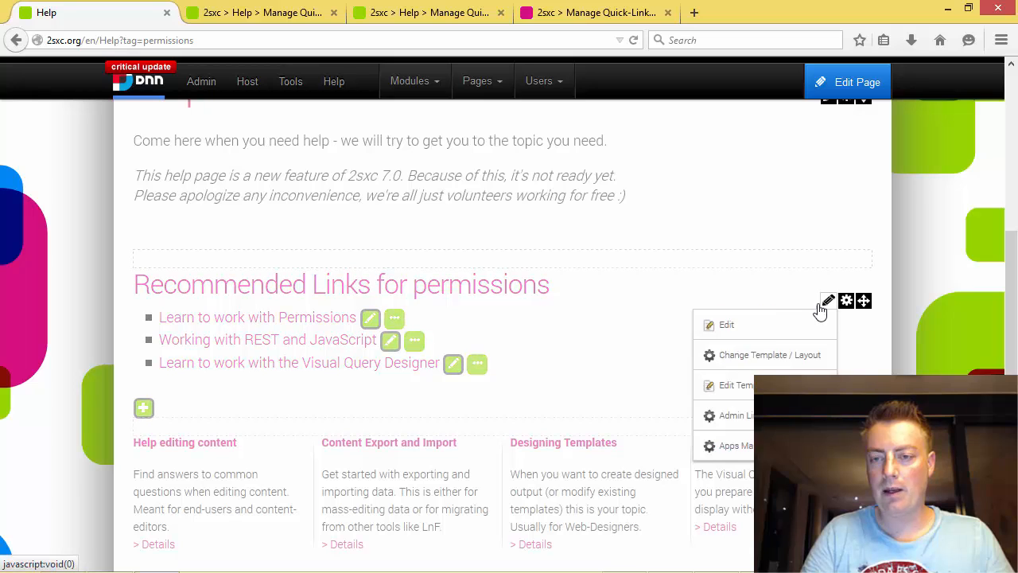
click(780, 362)
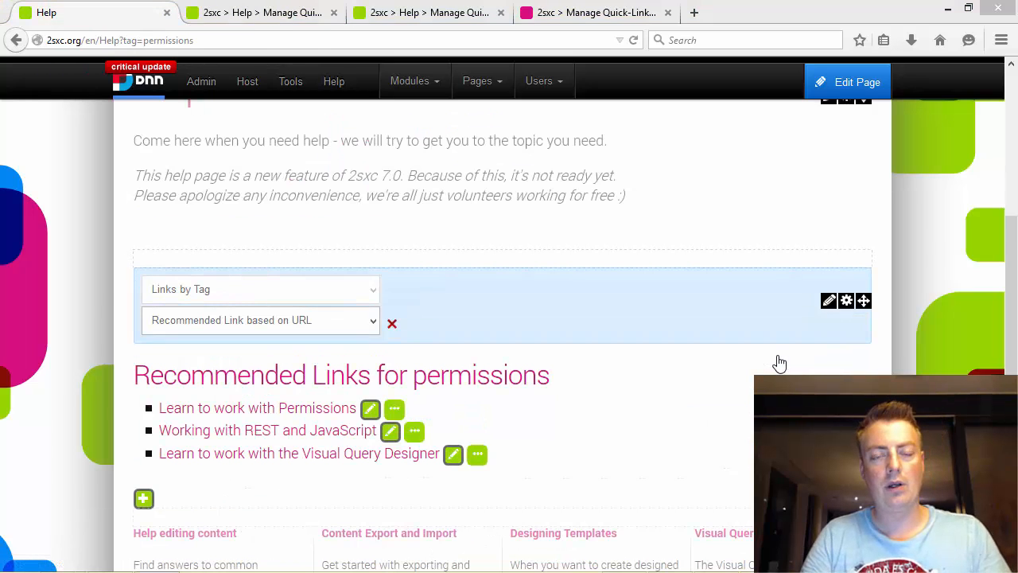
- Return to Chrome, reopen the "Recommended Link based on URL" template settings and review the available data pipelines
key(alt+Tab)
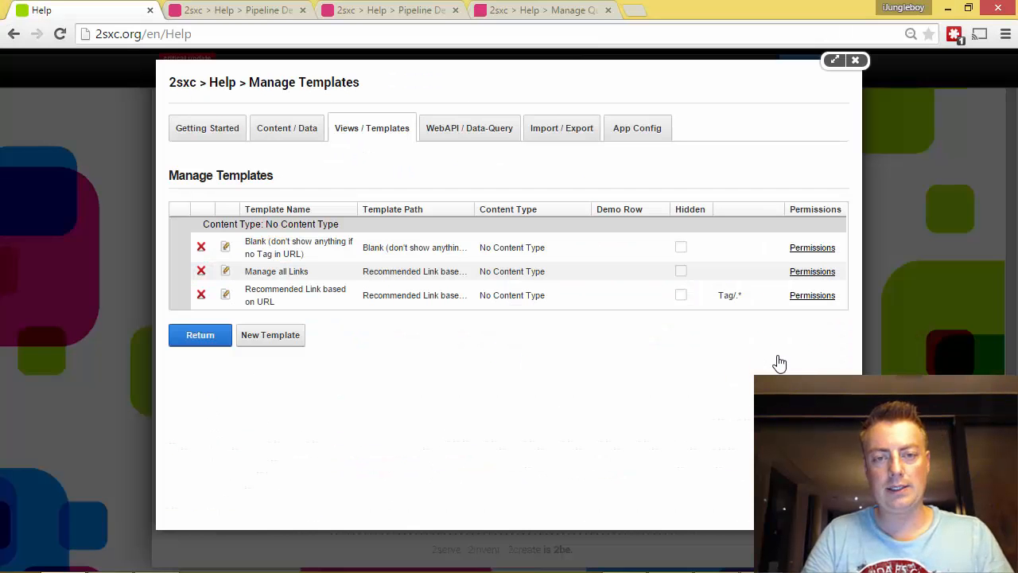
click(226, 294)
scroll(511, 372, down, 2)
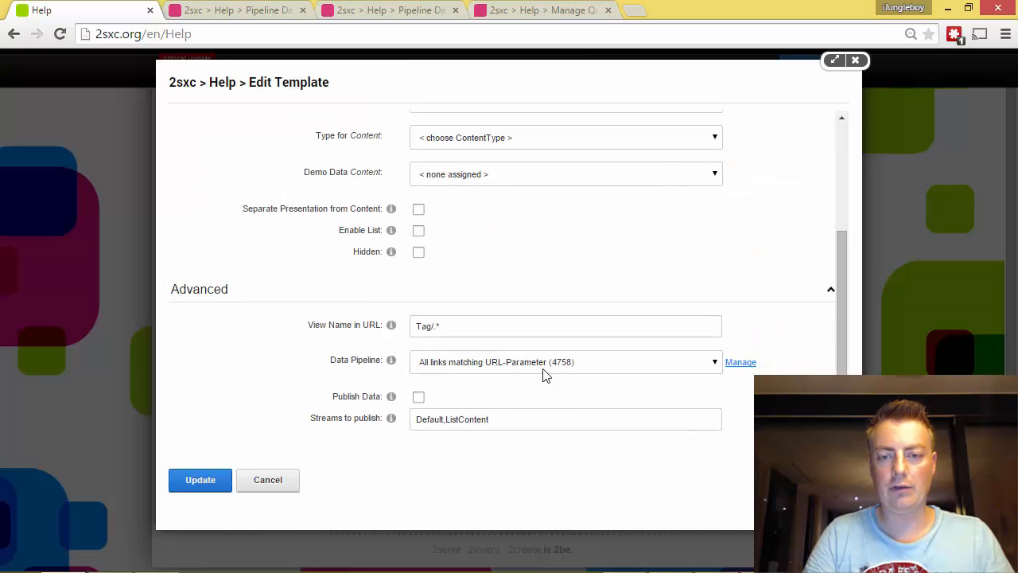
click(552, 371)
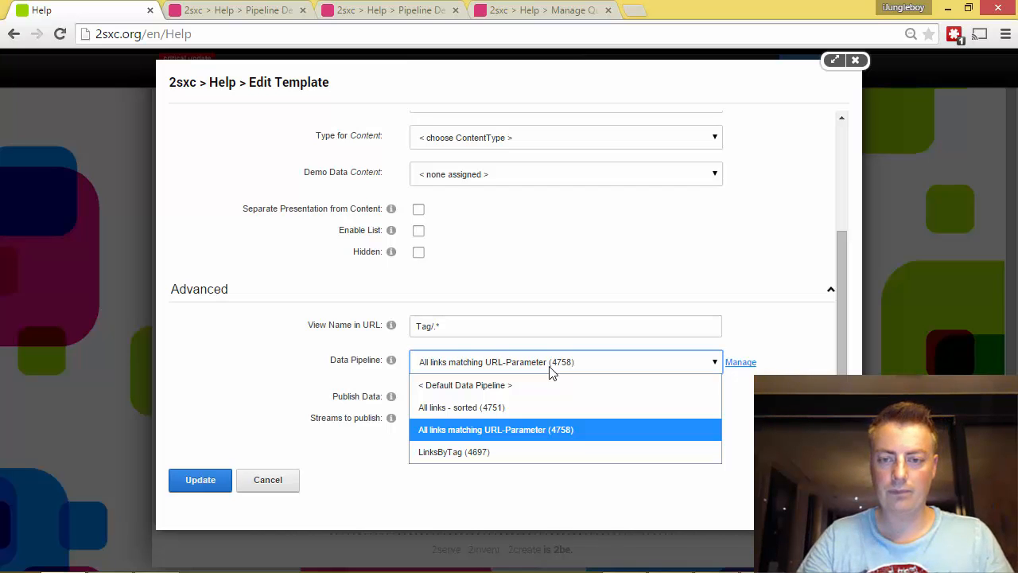
click(552, 370)
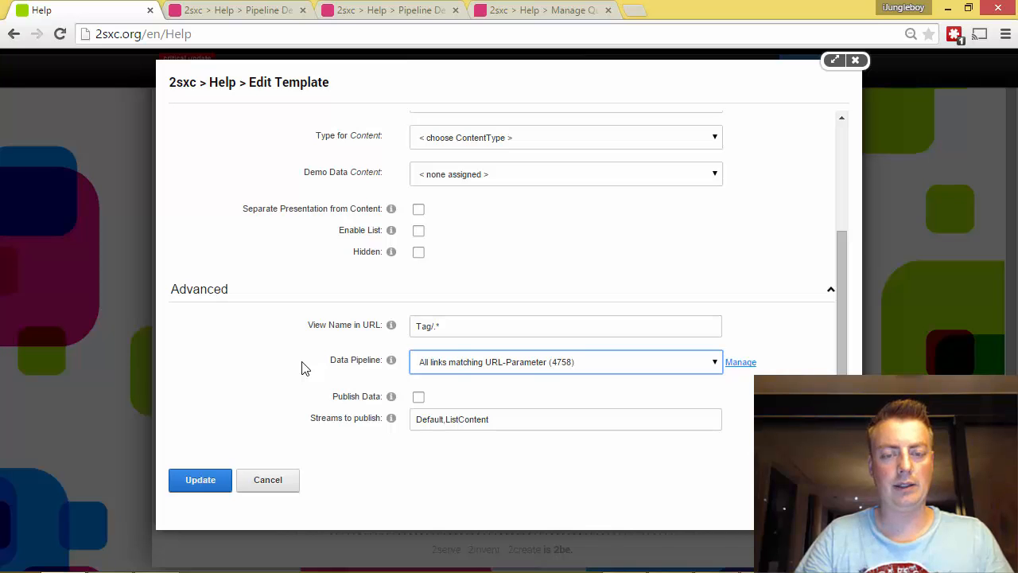
- Look through the open query designer pages and reload the Manage Quick-Links page
key(ctrl+Tab)
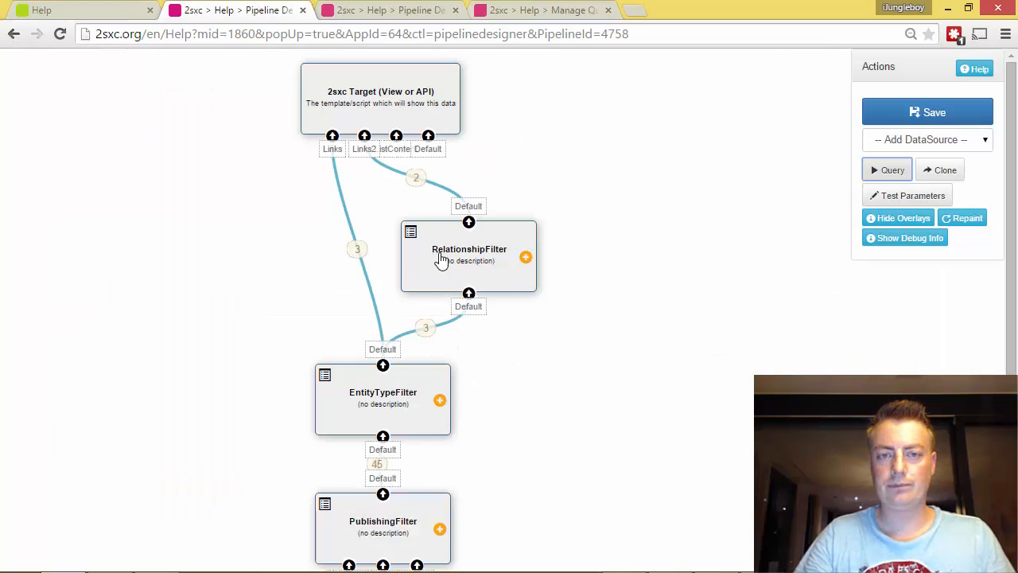
key(ctrl+Tab)
key(ctrl+Tab)
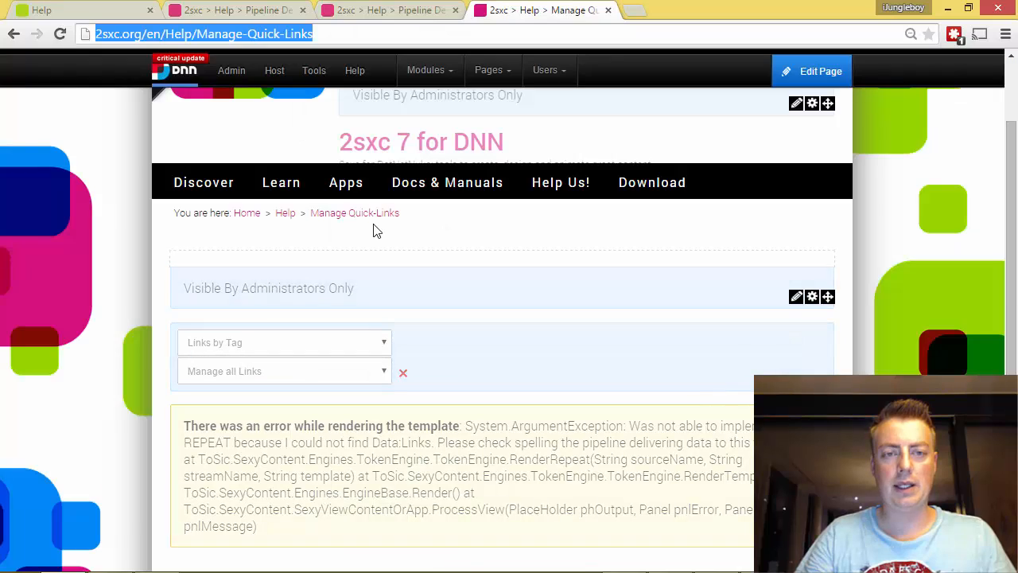
key(Return)
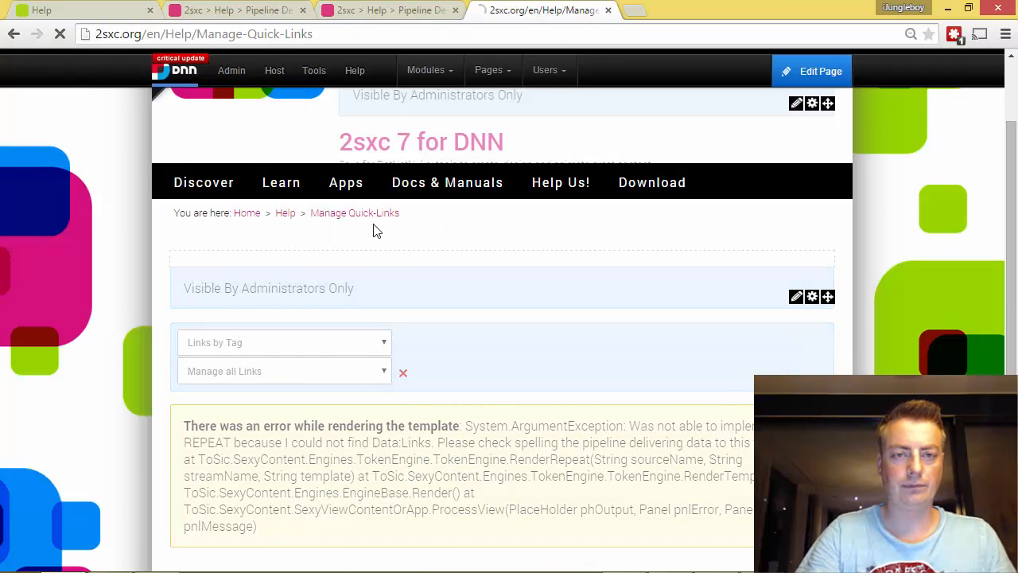
key(ctrl+Tab)
key(ctrl+Tab)
- Switch to the Help page in Firefox, close the template selection and review the recommended links for permissions
key(alt+Tab)
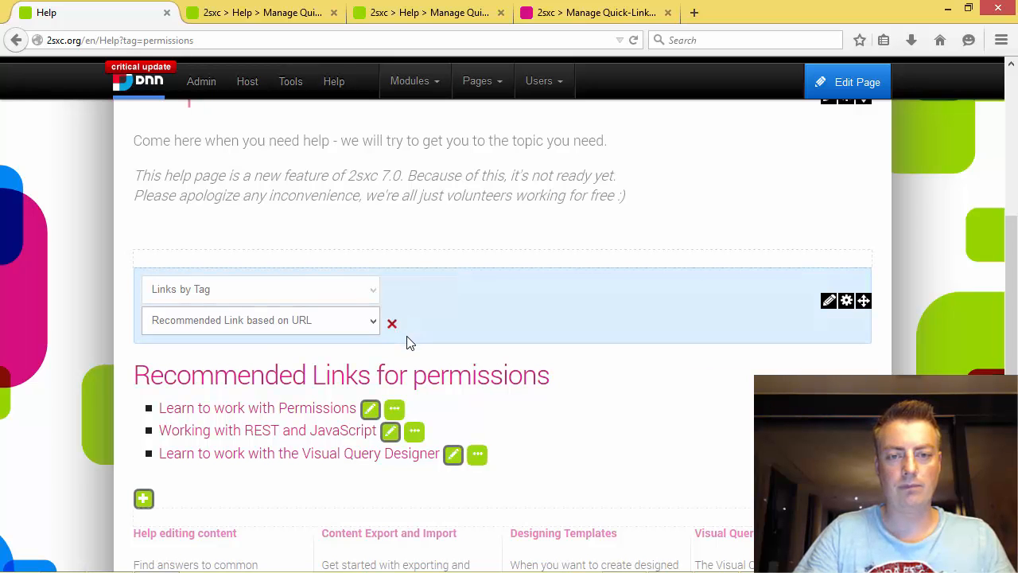
click(392, 324)
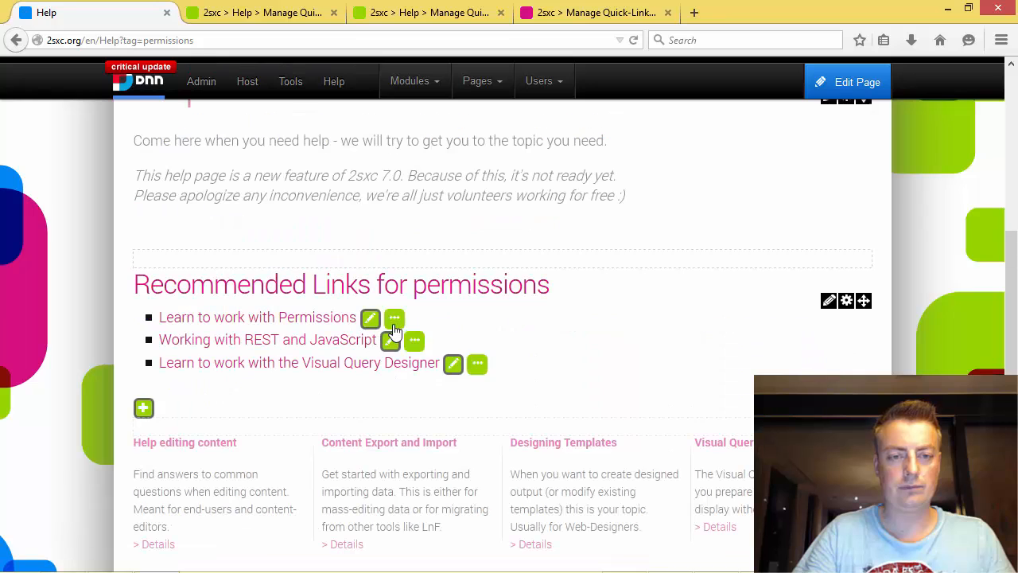
scroll(417, 251, down, 2)
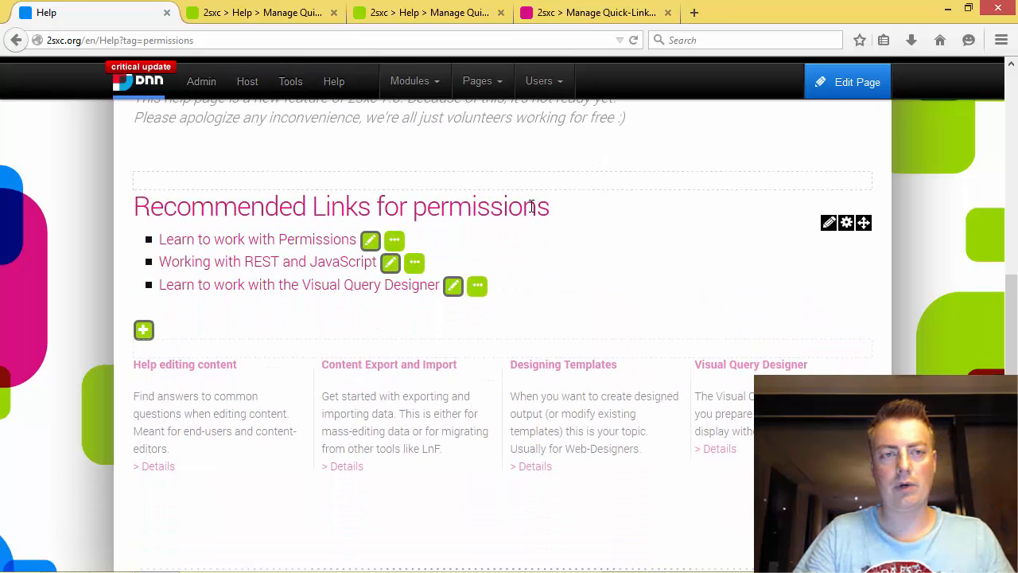
- Load the Help page with the URL's tag parameter set to xyz and review its recommended links
mouse_move(167, 74)
click(202, 39)
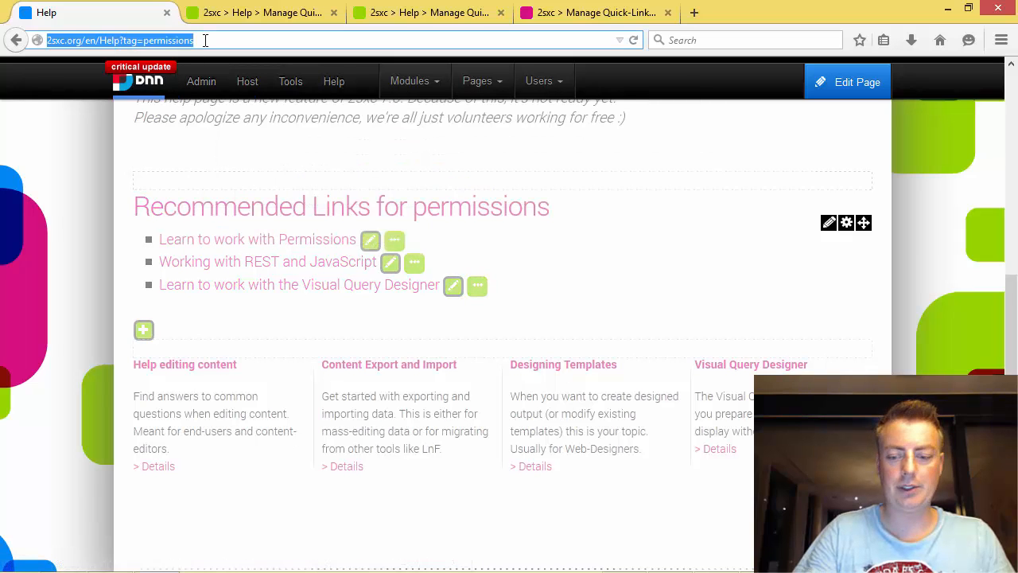
click(204, 40)
double_click(204, 40)
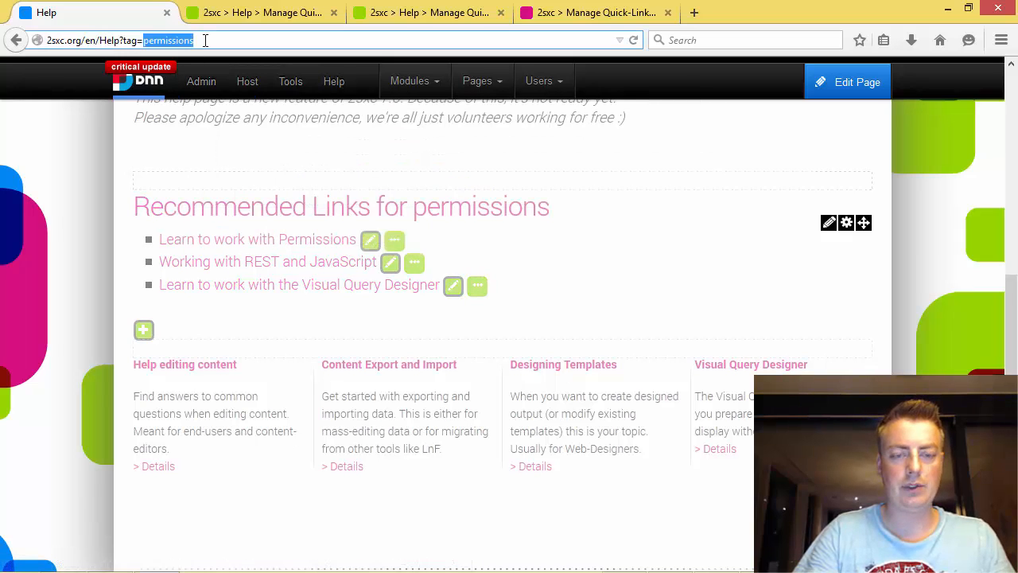
text(xyz)
key(Return)
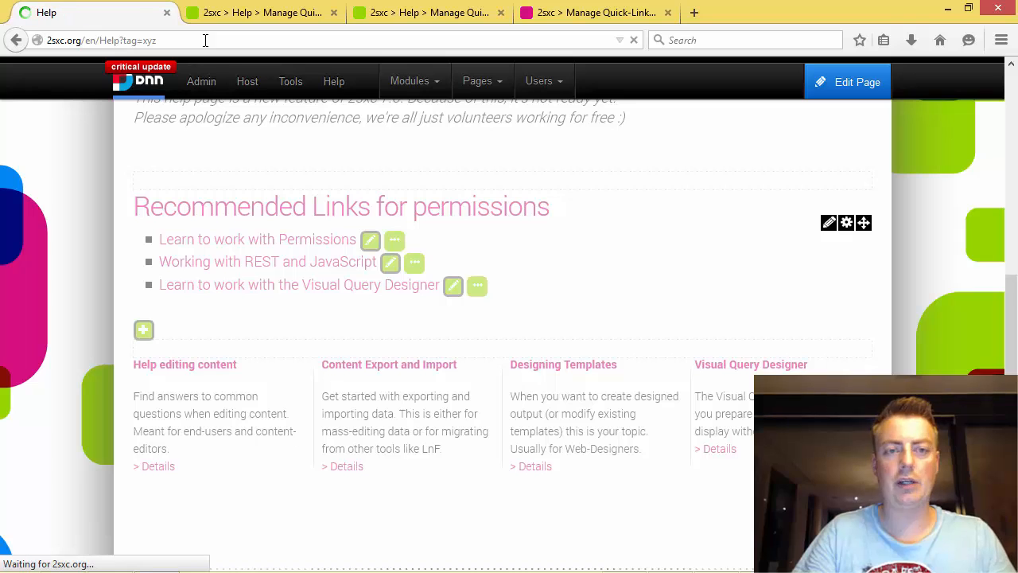
scroll(285, 415, down, 2)
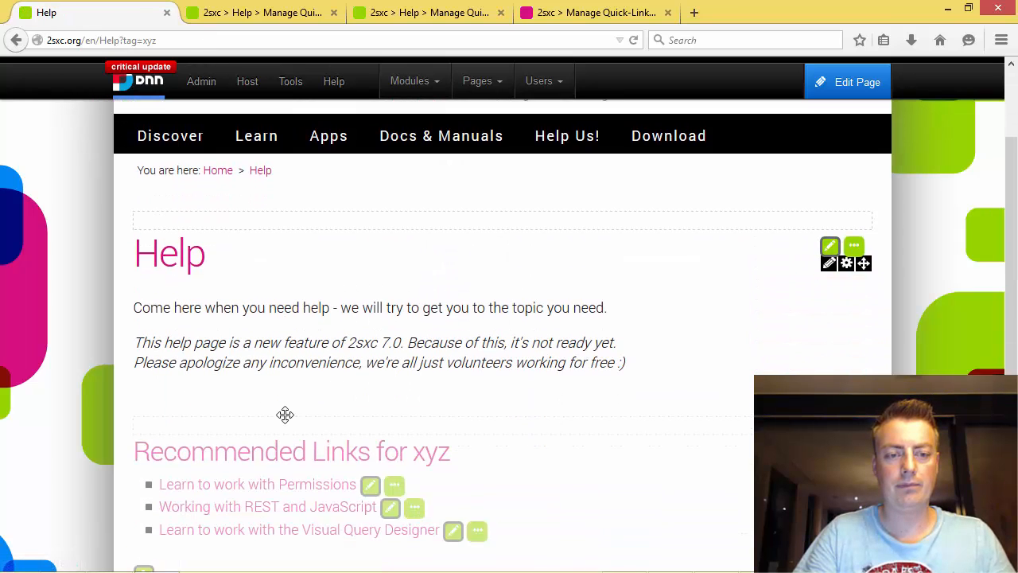
scroll(285, 415, down, 1)
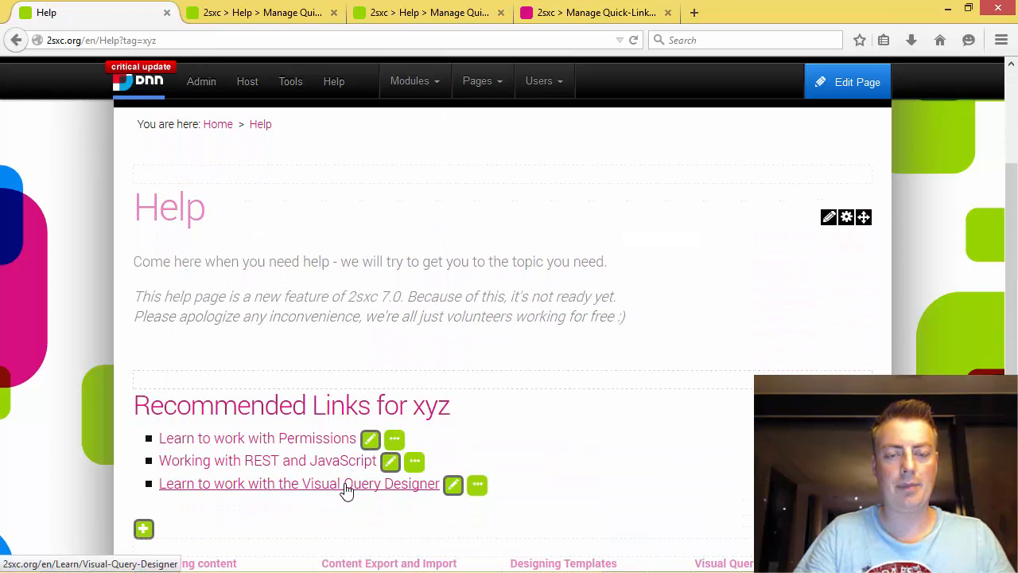
- Switch to the query designer in Chrome, check the RelationshipFilter's relationship and filter settings, and save its configuration
click(153, 41)
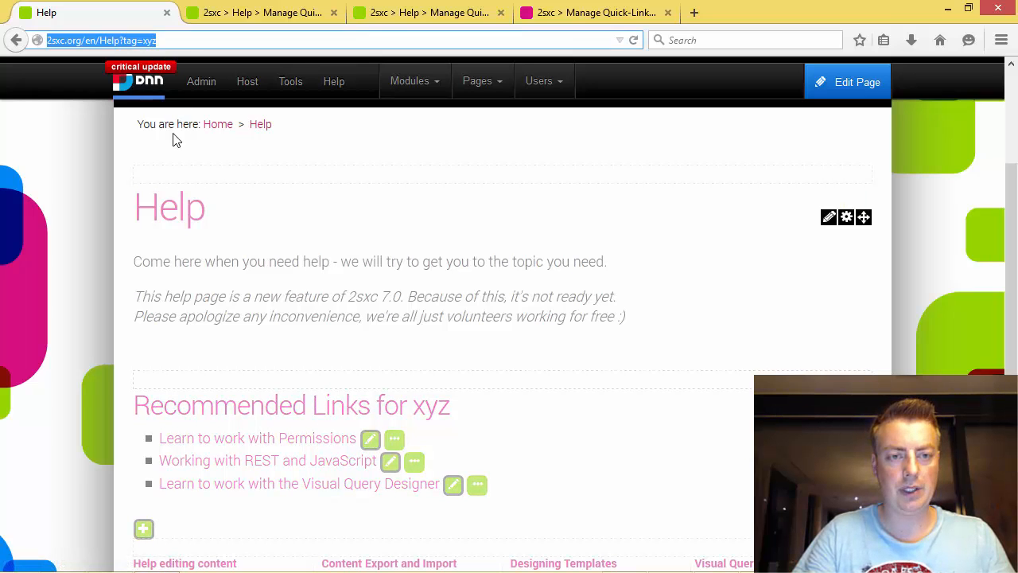
click(218, 253)
key(ctrl+Tab)
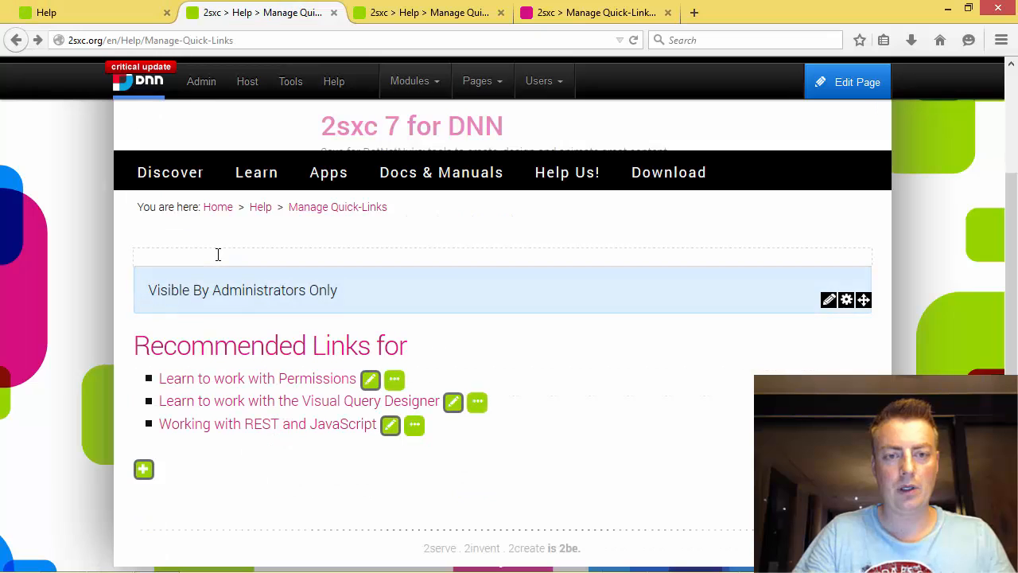
key(ctrl+Tab)
key(ctrl+Tab)
key(ctrl+Tab)
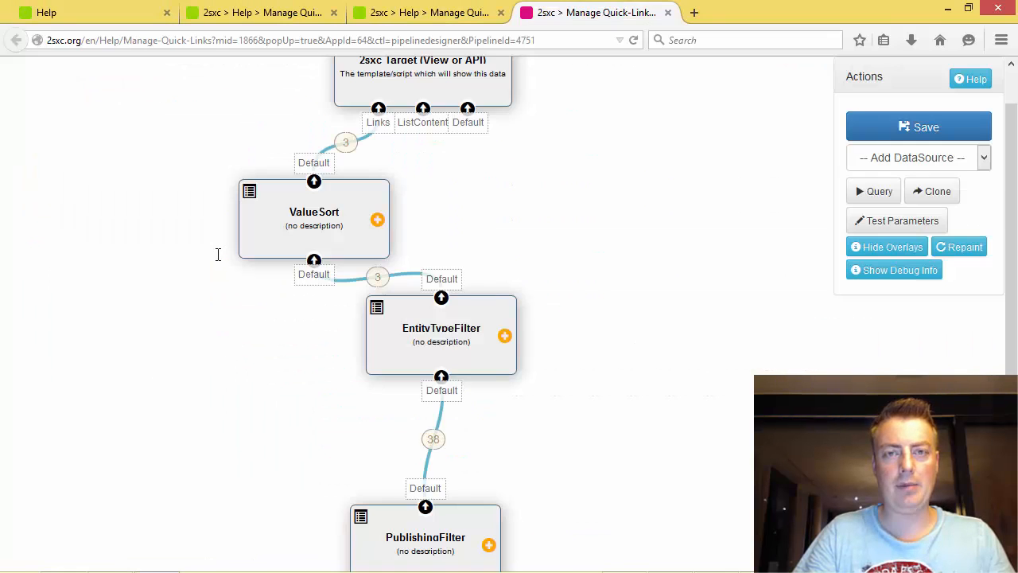
key(alt+Tab)
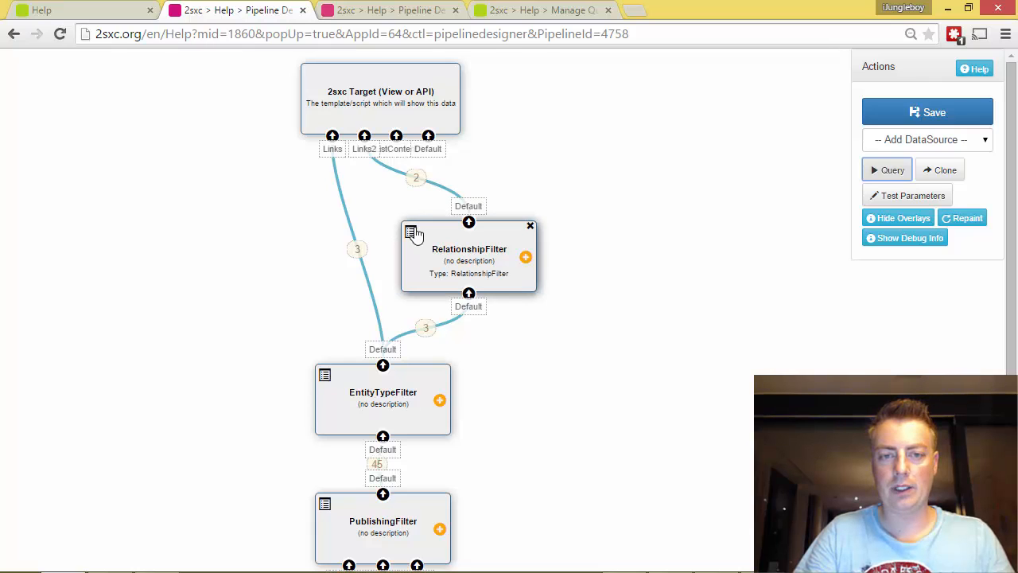
click(412, 232)
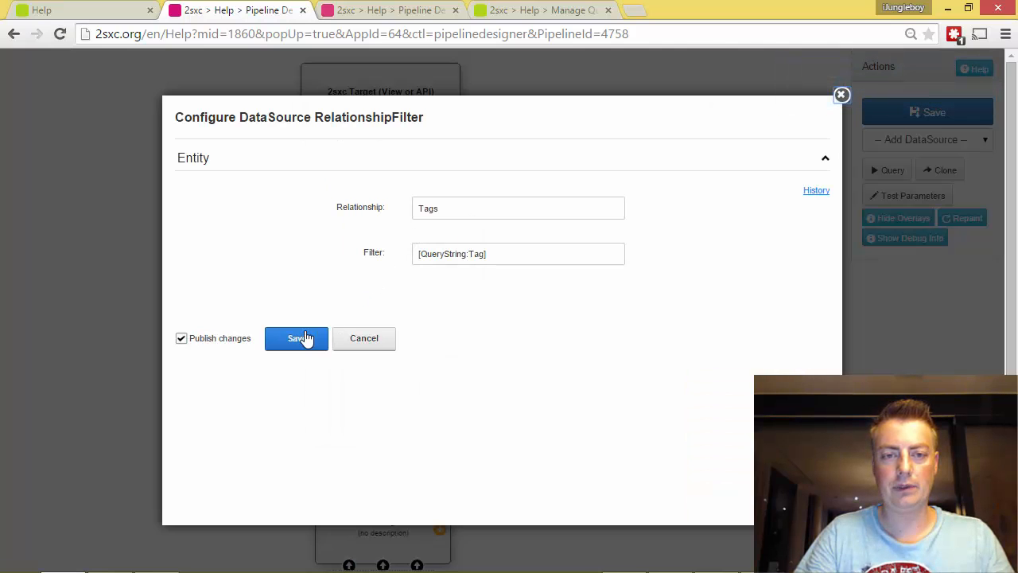
click(305, 338)
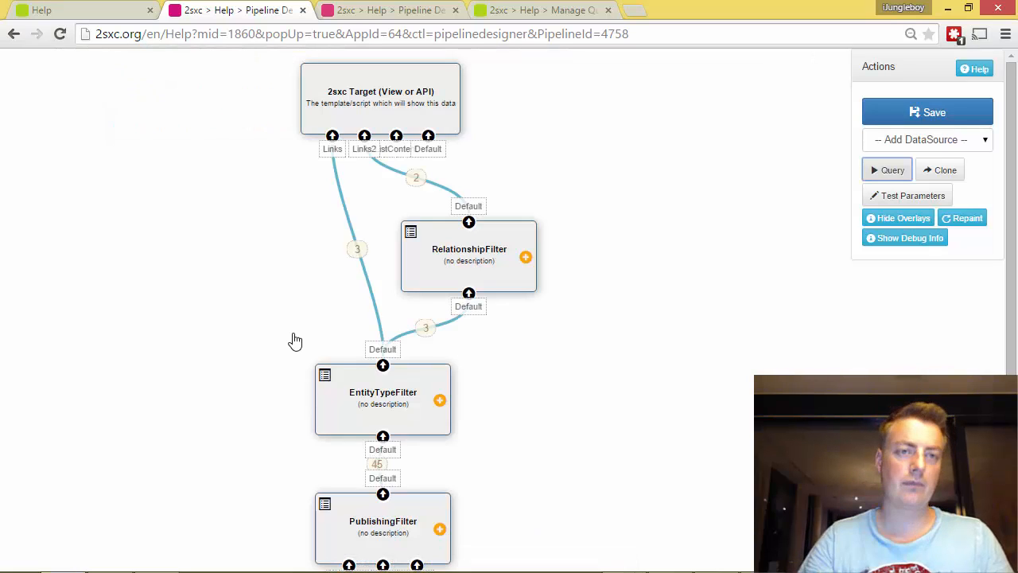
- Return to the Help page in Firefox and open the "Recommended Link based on URL" template for editing through the app's administration
key(alt+Tab)
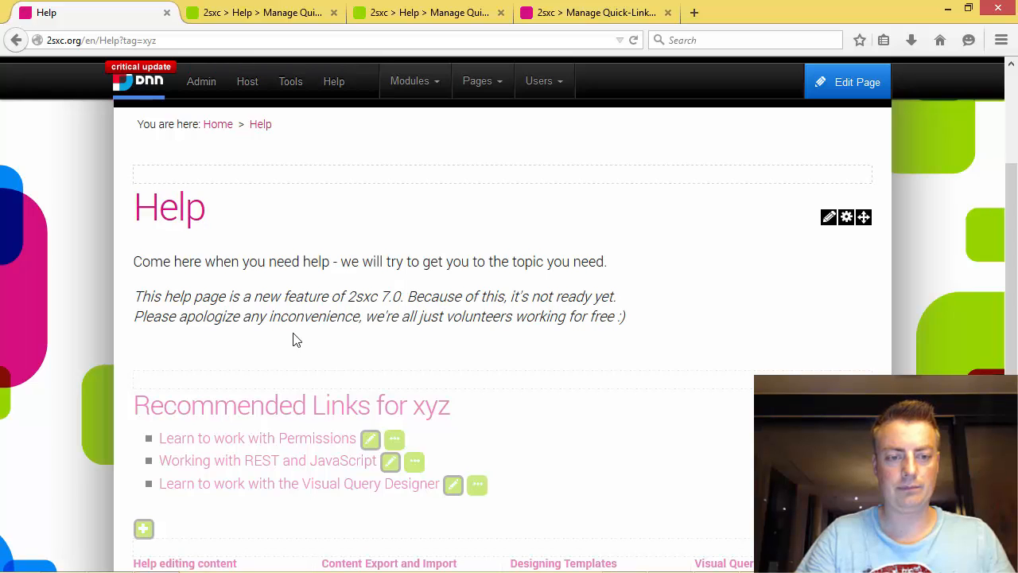
scroll(294, 338, down, 2)
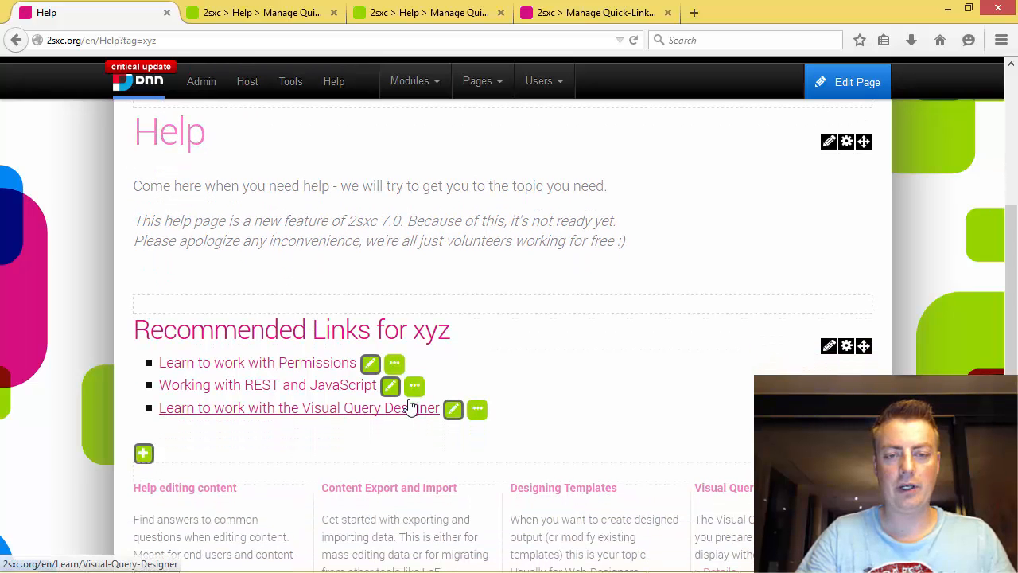
mouse_move(828, 346)
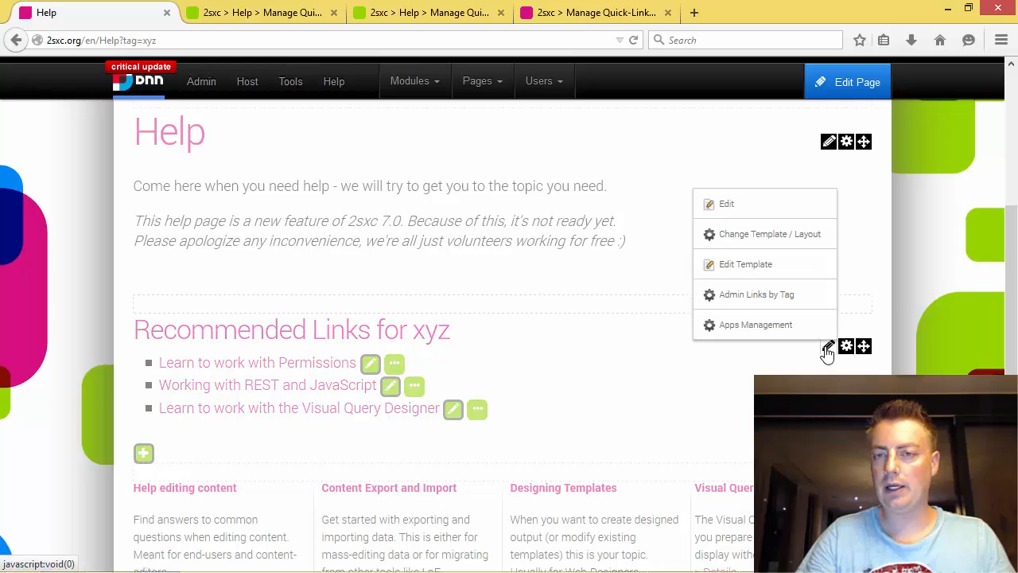
click(797, 300)
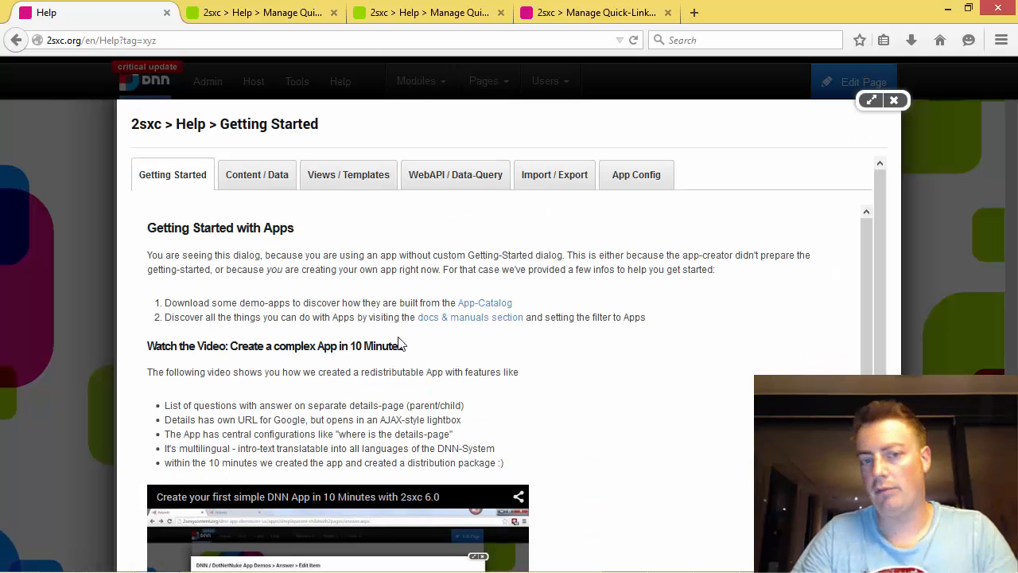
click(353, 181)
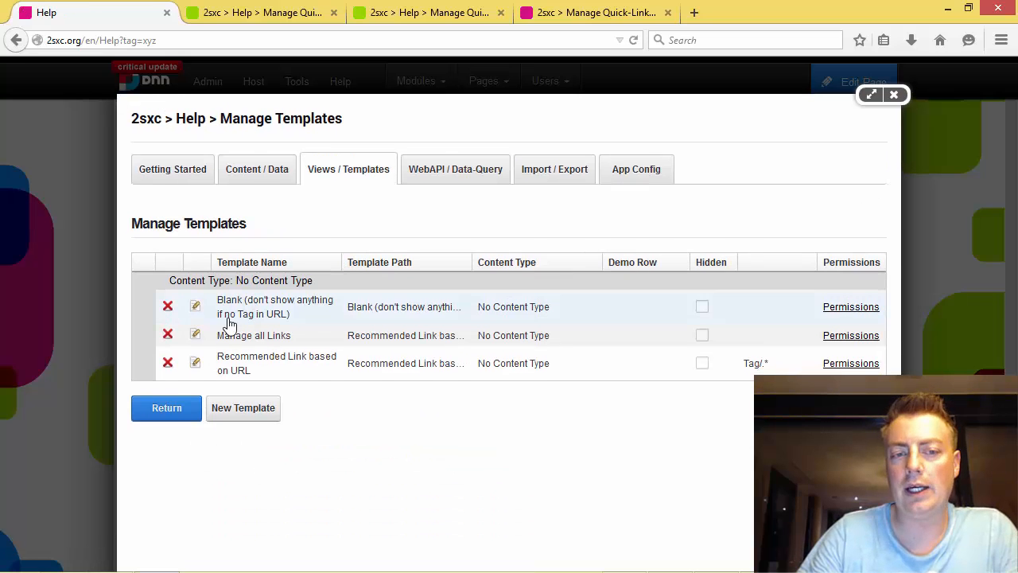
click(196, 366)
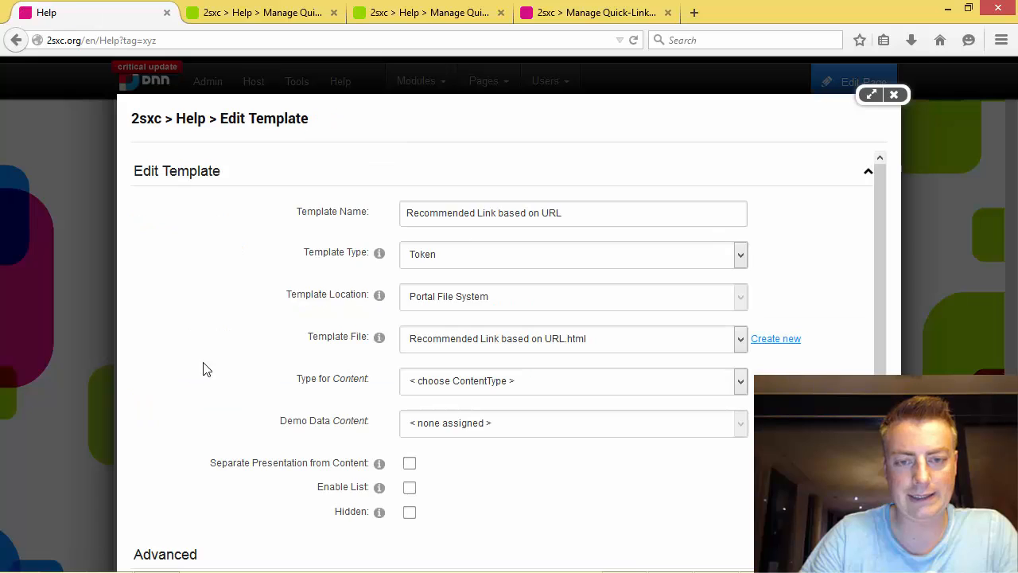
- Set the template's data pipeline to LinksByTag (4697) in the advanced settings and update the template
scroll(412, 405, down, 1)
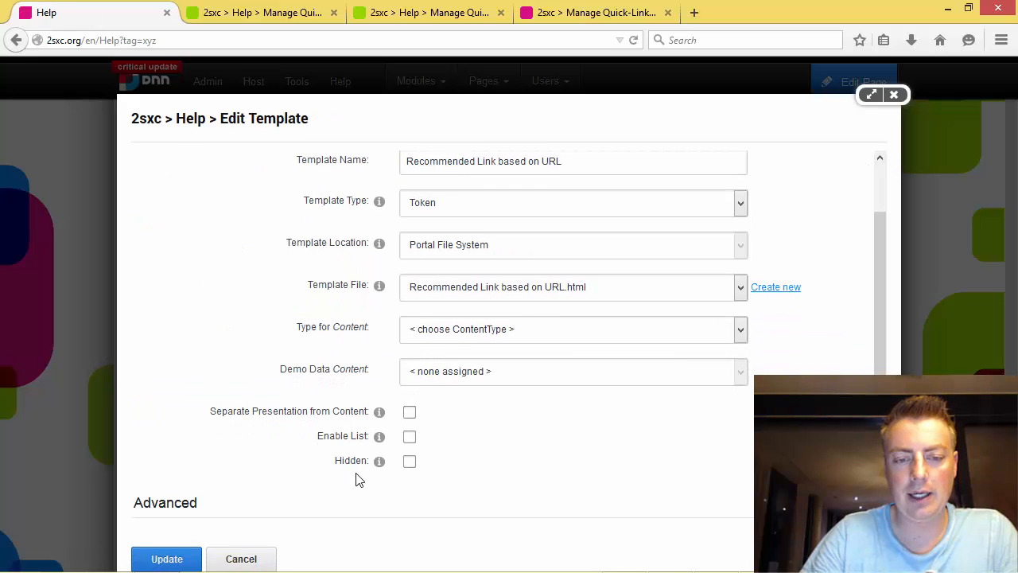
click(348, 502)
scroll(352, 501, down, 3)
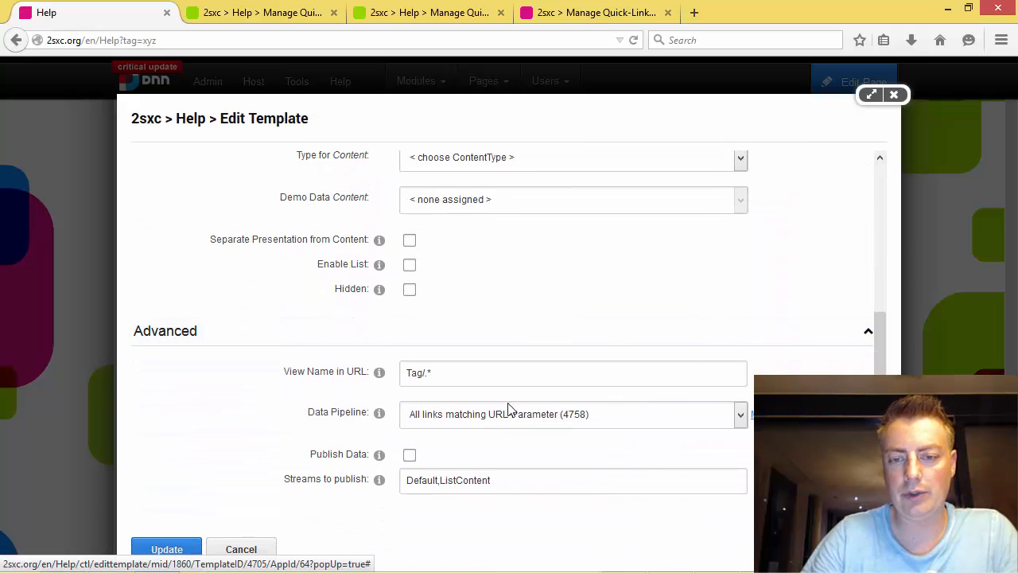
click(547, 419)
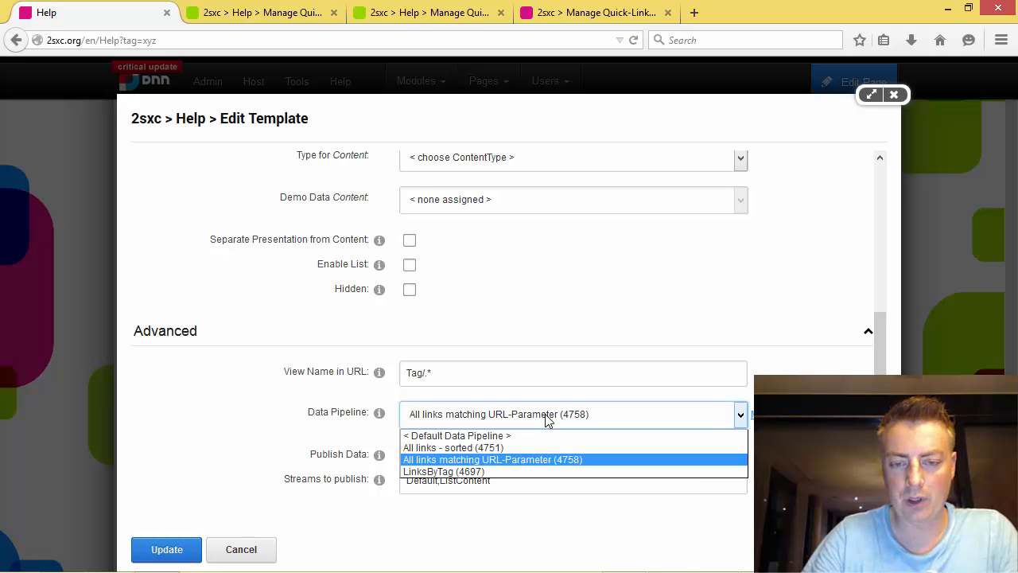
click(480, 475)
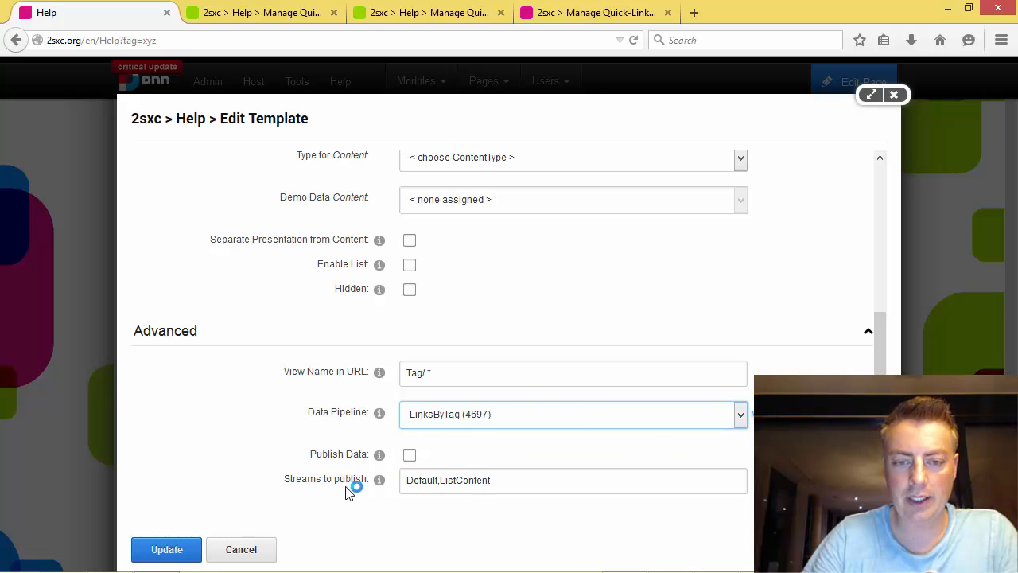
click(182, 549)
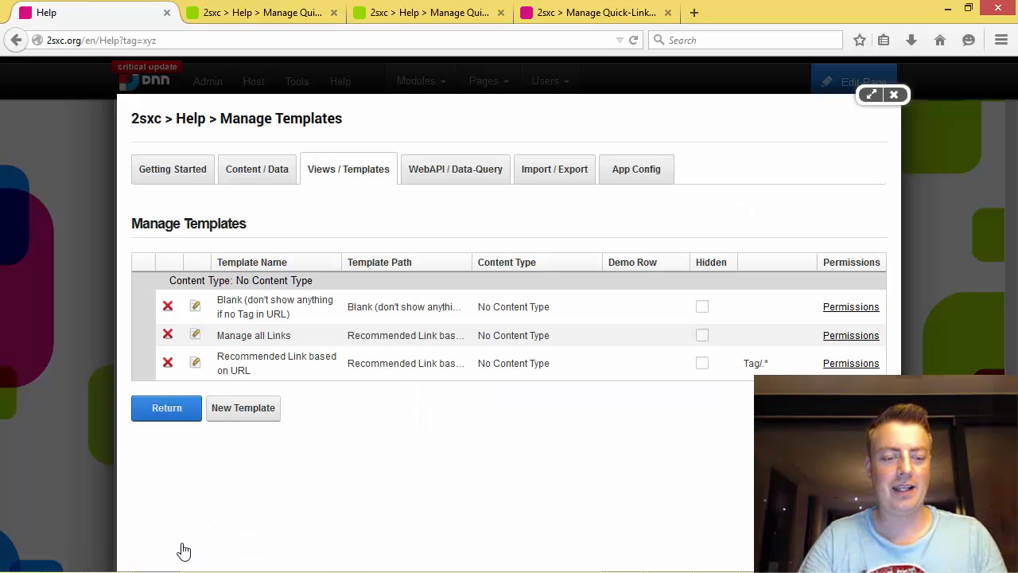
- In Chrome's query designer, remove the direct Links connection from EntityTypeFilter and rename the RelationshipFilter's Links2 target stream to Links
key(alt+Tab)
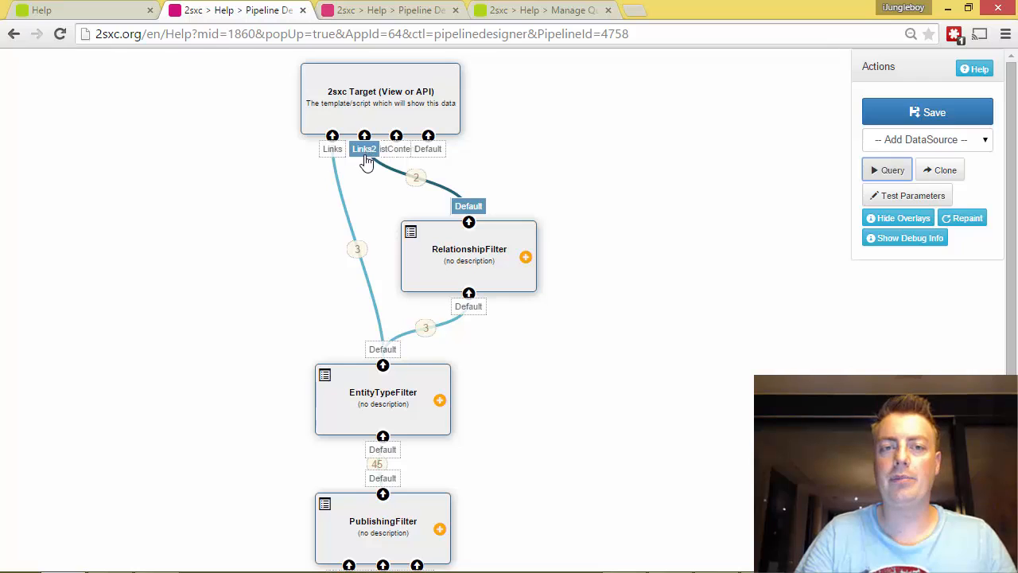
drag(338, 143, 355, 211)
double_click(338, 157)
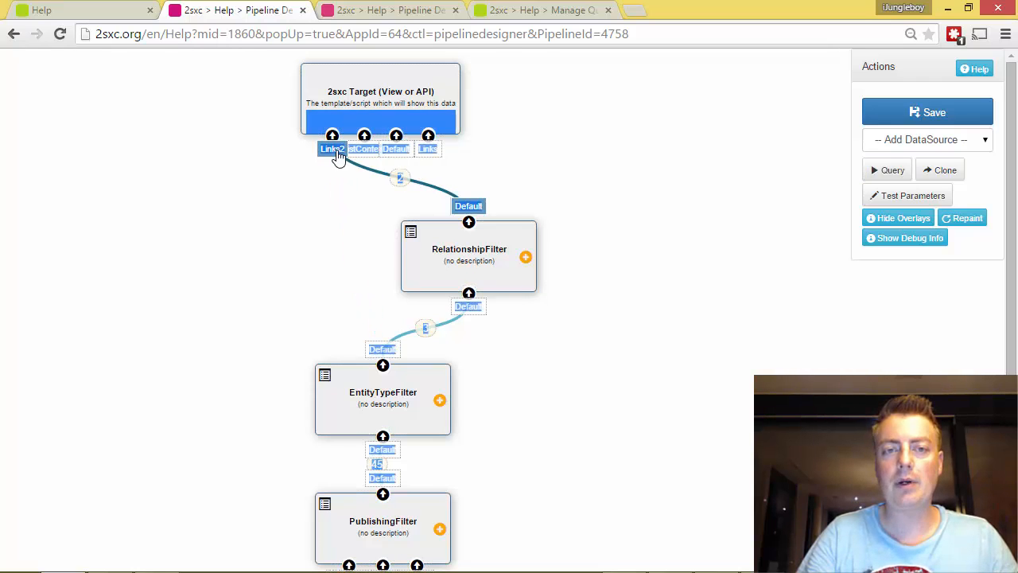
key(End)
key(BackSpace)
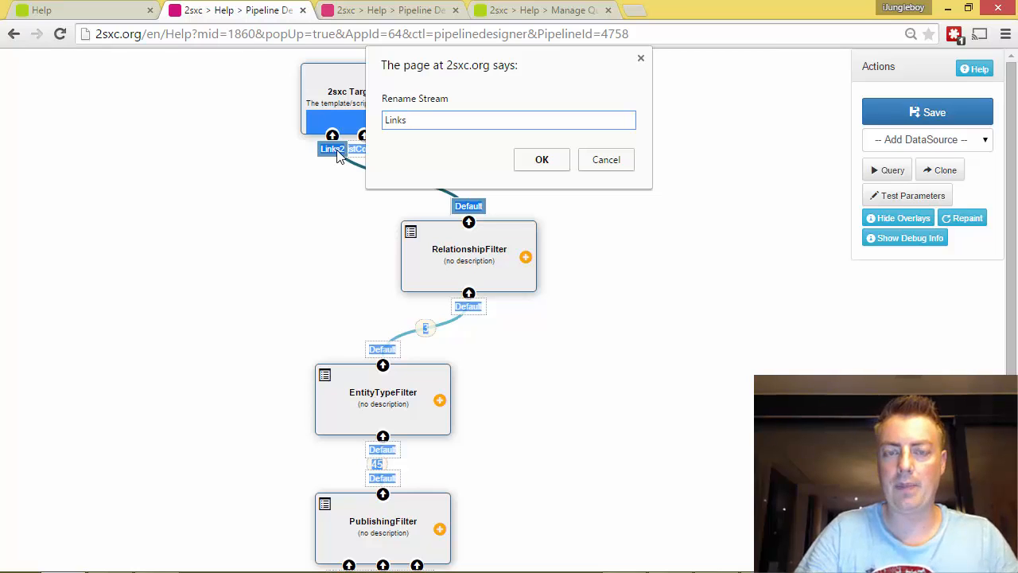
click(542, 159)
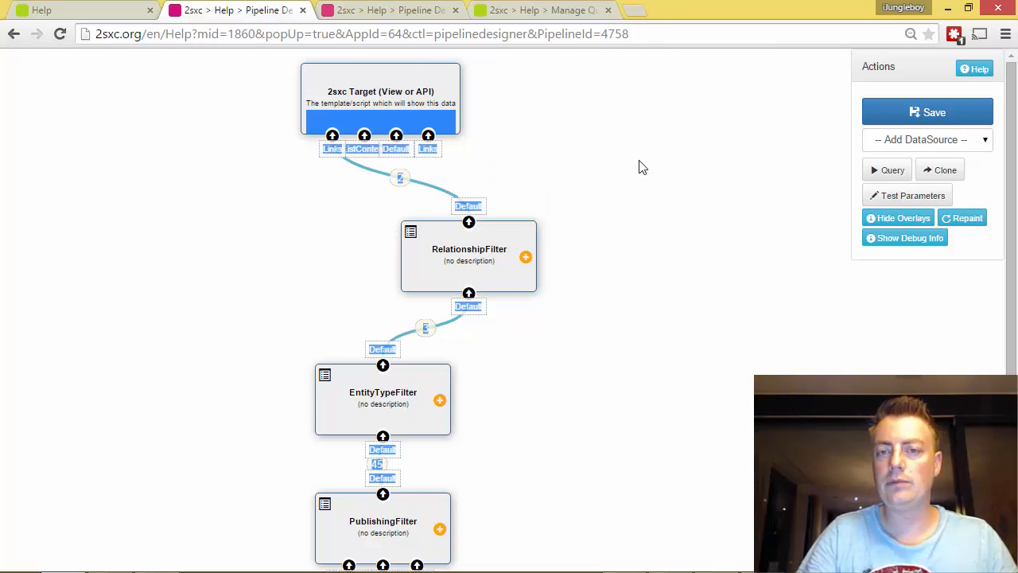
click(664, 169)
- Run the query to check its result, and reload the Help page in Firefox
click(882, 175)
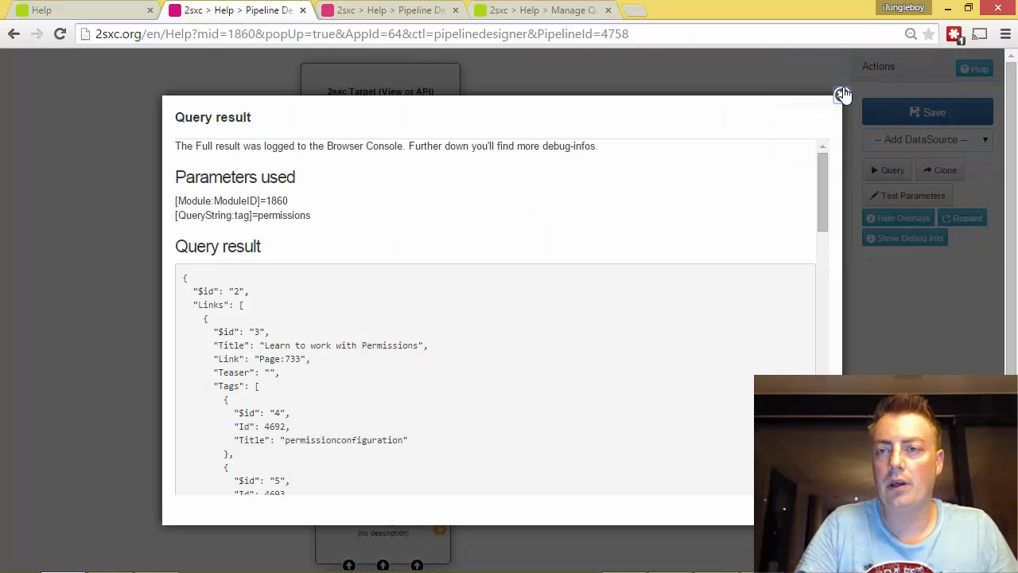
click(842, 94)
key(alt+Tab)
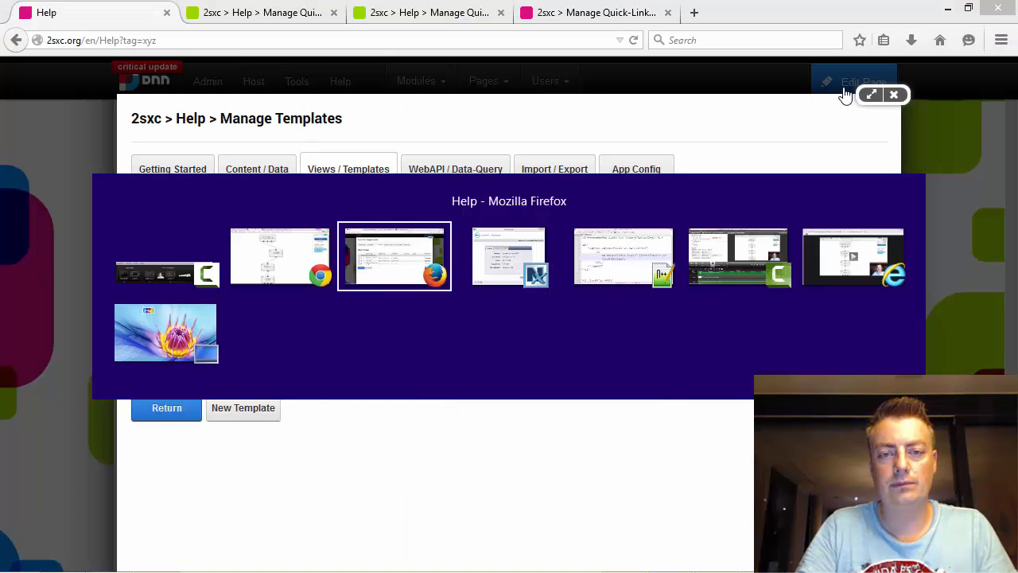
key(F5)
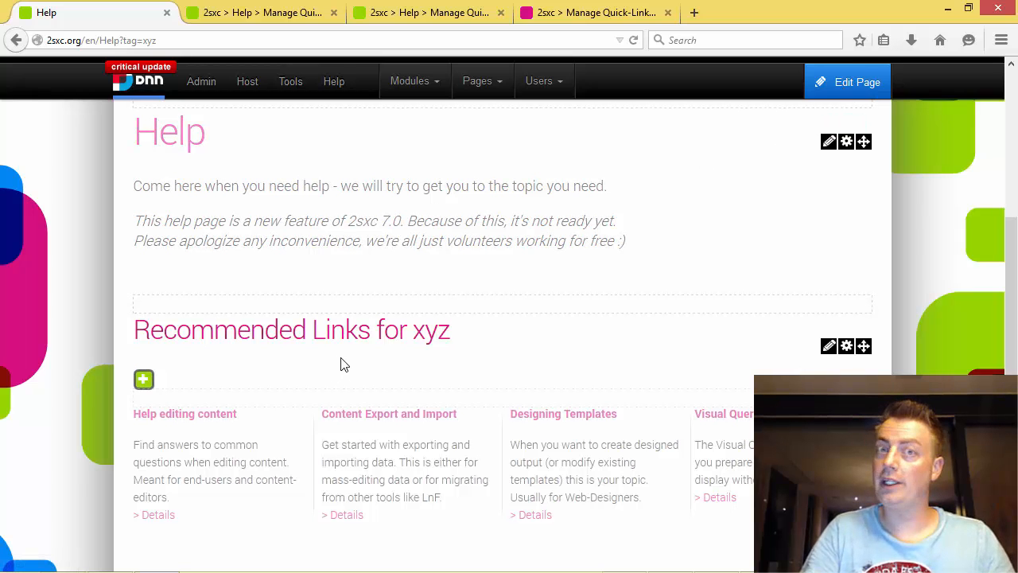
- Load the Help page with the URL's tag parameter set to permissions and review its recommended links
click(239, 43)
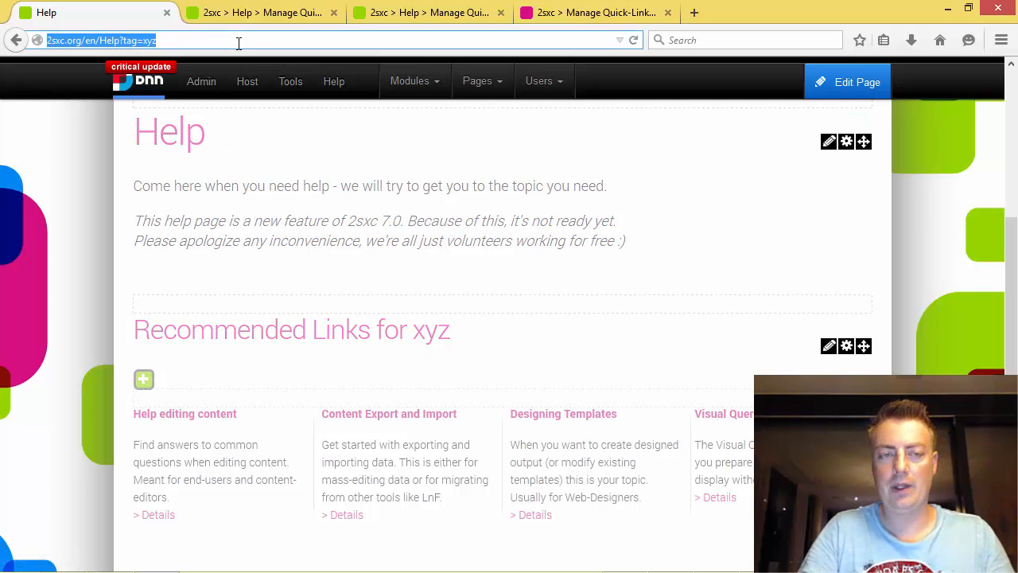
key(shift+Left)
key(shift+Left)
key(shift+Left)
key(Right)
key(shift+End)
text(permission)
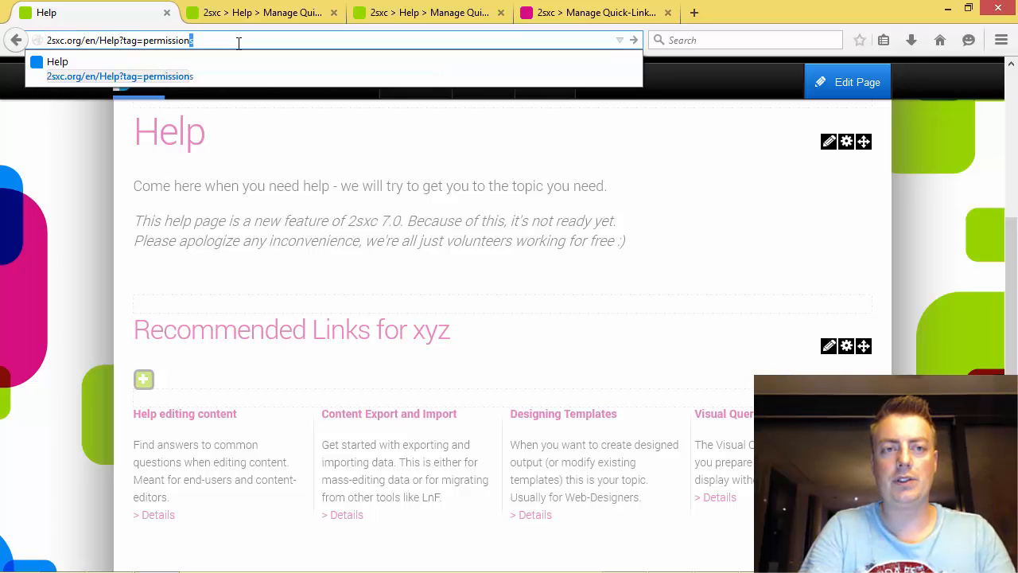
key(Return)
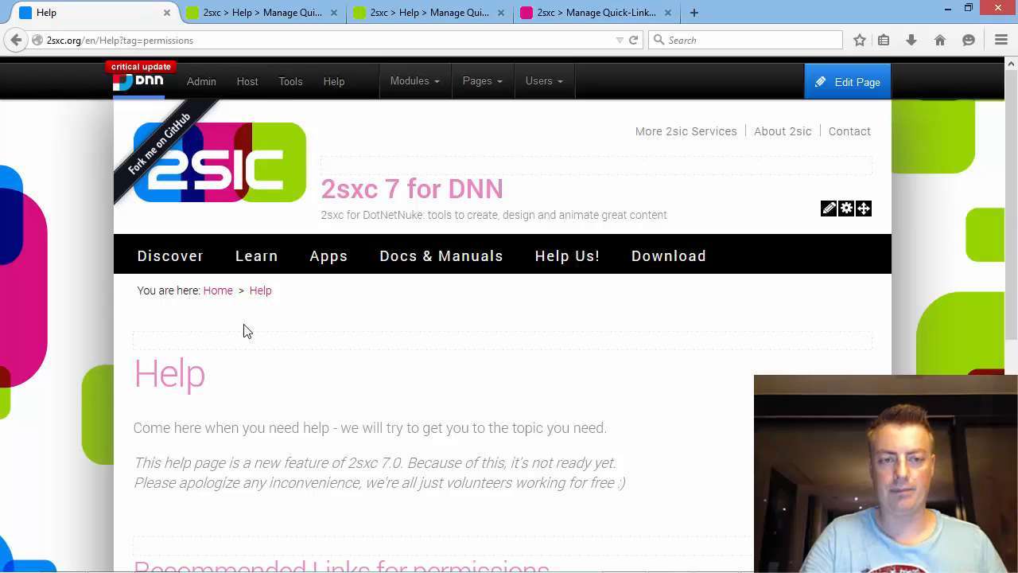
scroll(249, 369, down, 4)
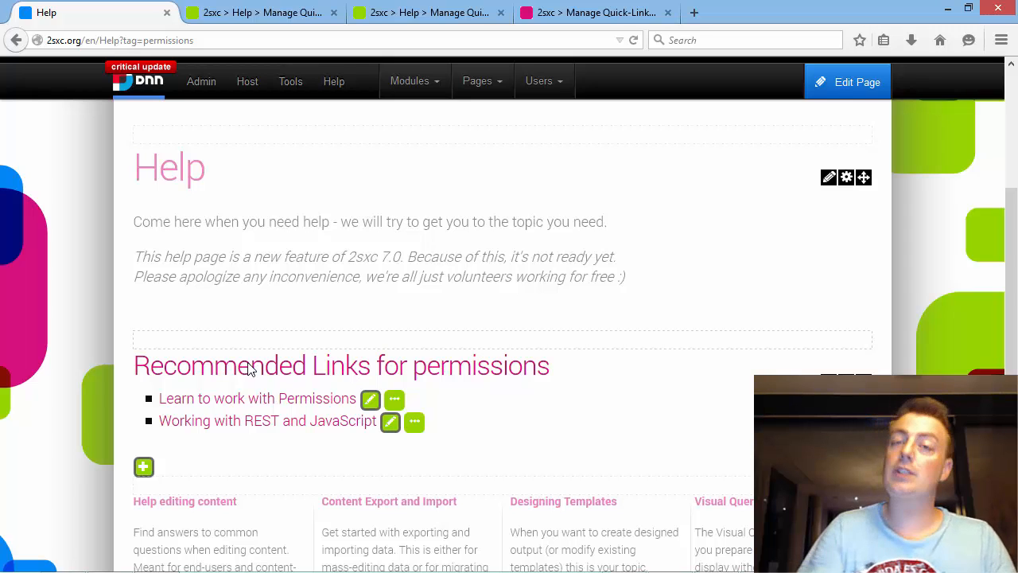
- Load the Help page without the tag parameter in its URL and review the page for recommended links
key(ctrl+l)
key(End)
key(shift+ctrl+Left)
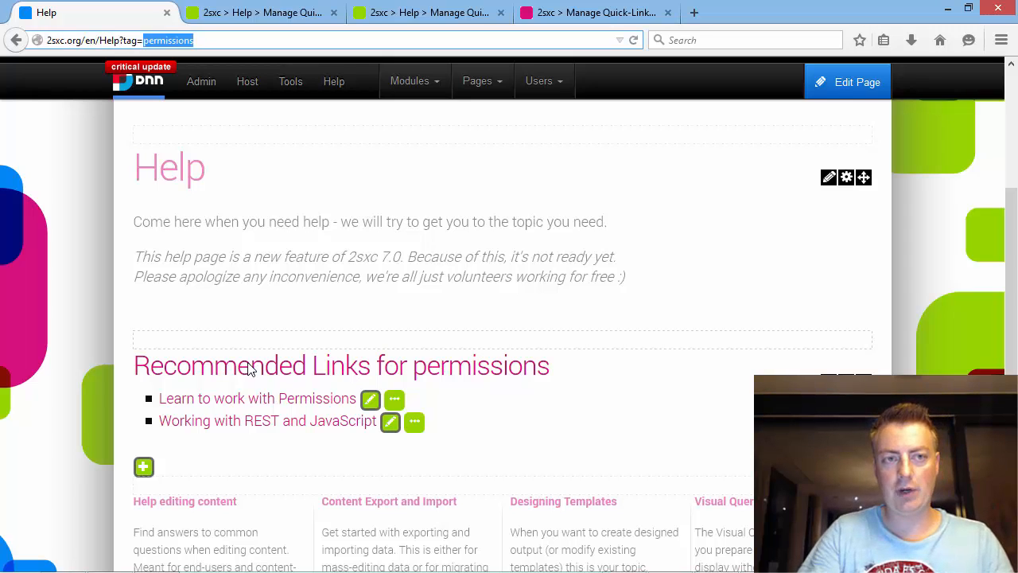
key(shift+ctrl+Left)
key(BackSpace)
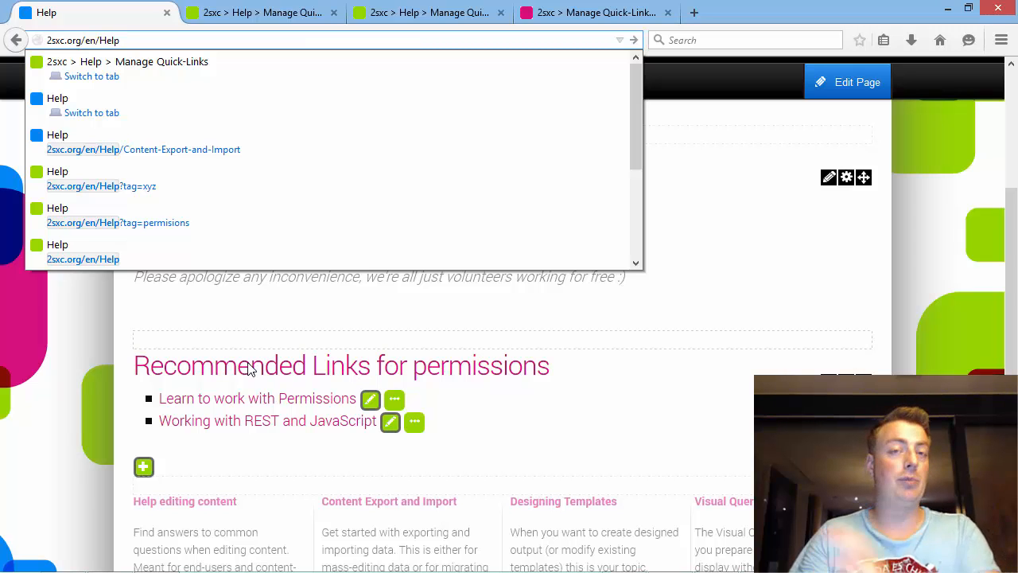
key(Return)
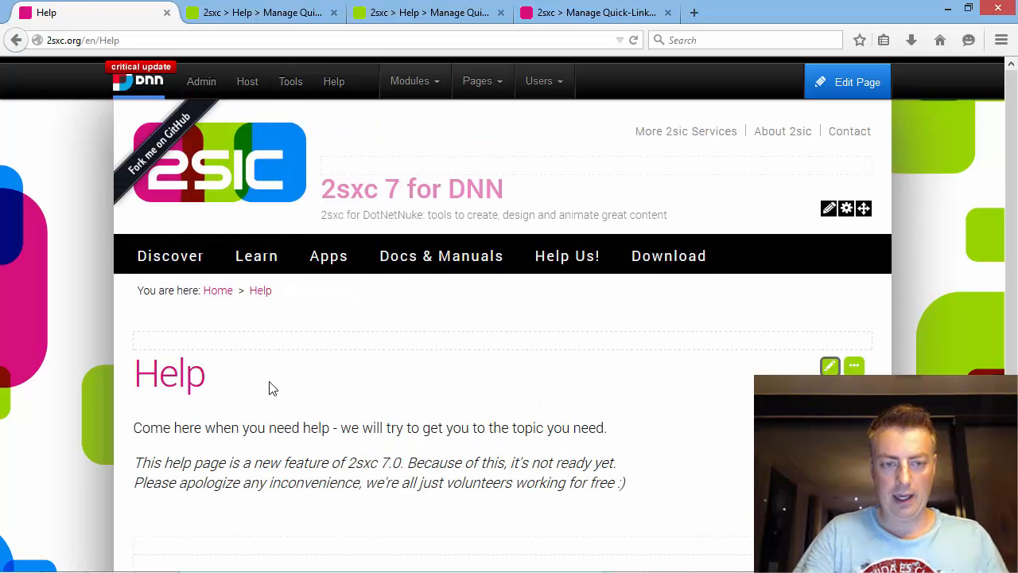
scroll(311, 466, down, 3)
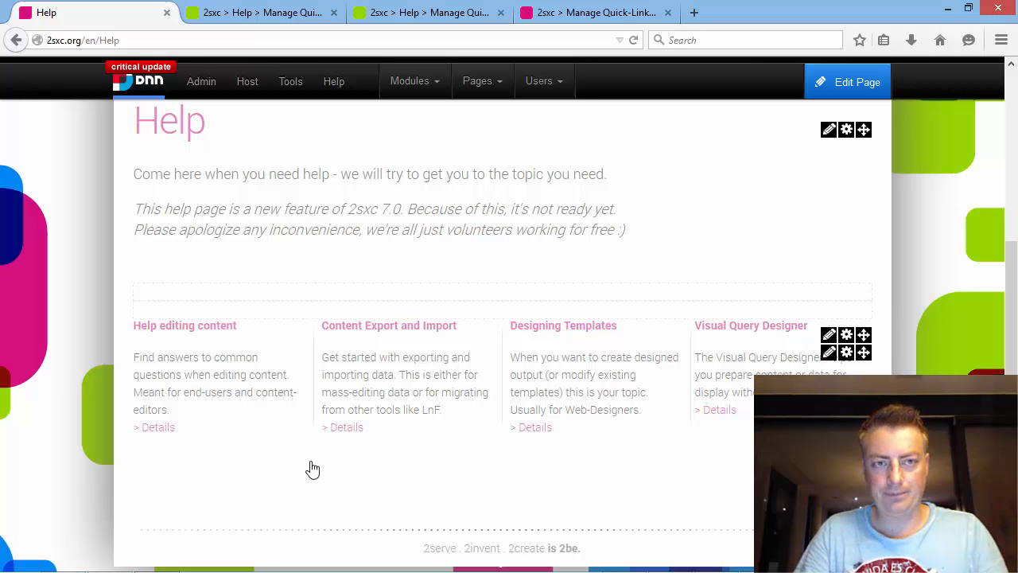
- Switch to Chrome, check the template's View Name in URL setting, and close the template's settings without saving
key(alt+Tab)
key(ctrl+Tab)
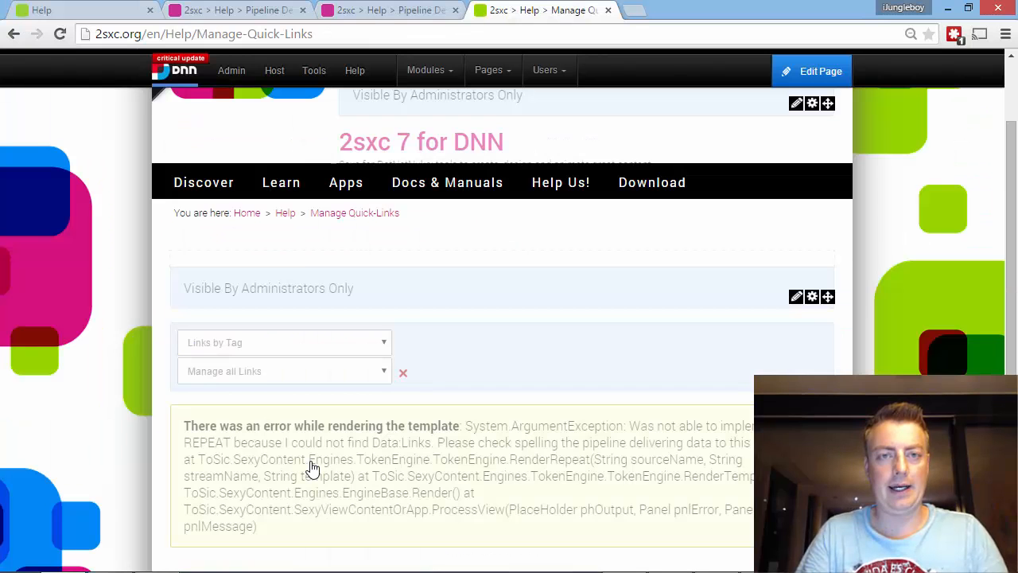
key(ctrl+Tab)
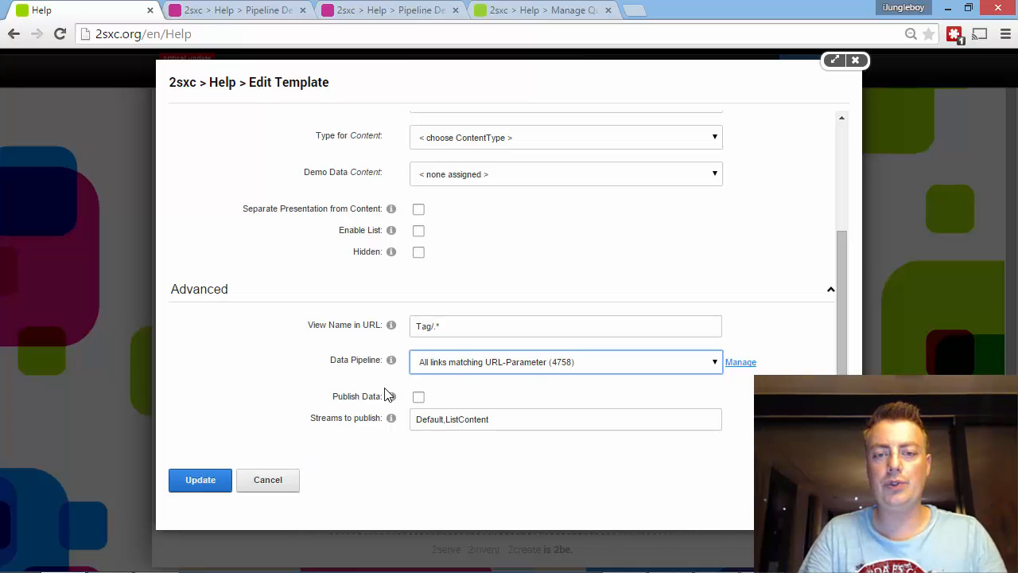
click(462, 326)
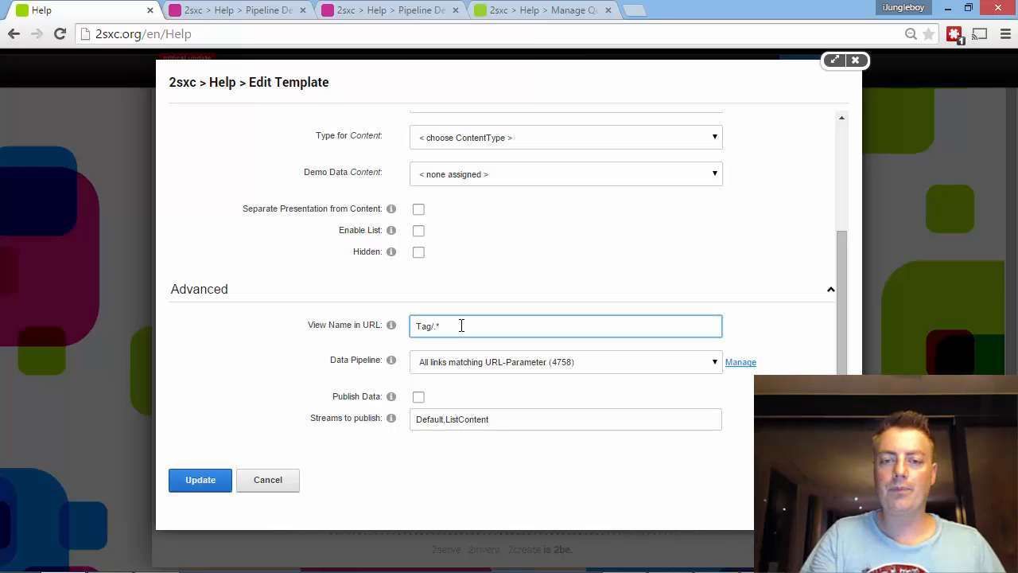
click(246, 490)
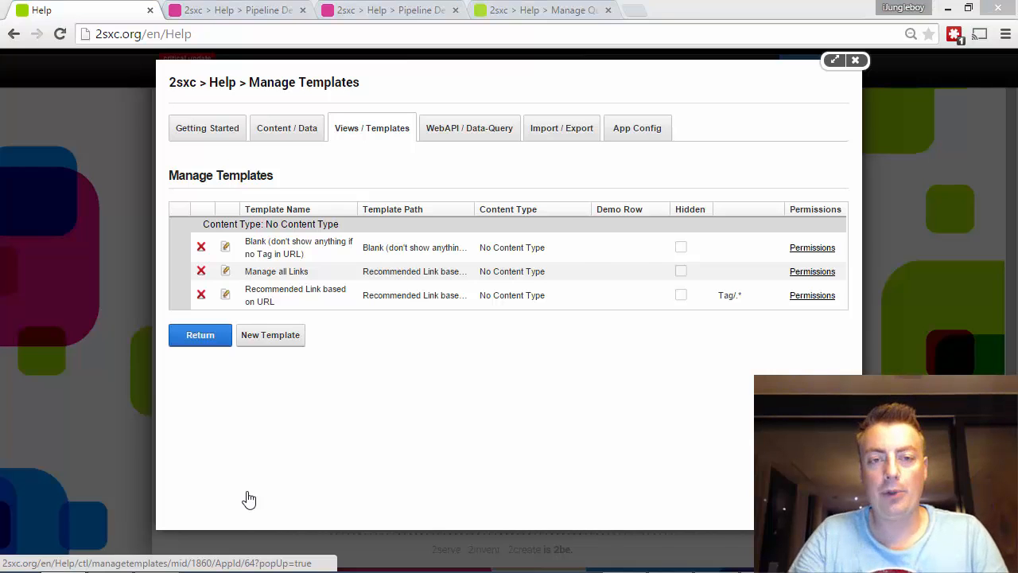
- Switch back to Firefox and bring up the query designer showing the Manage Quick-Links pipeline with ValueSort and EntityTypeFilter
key(alt+Tab)
key(ctrl+Tab)
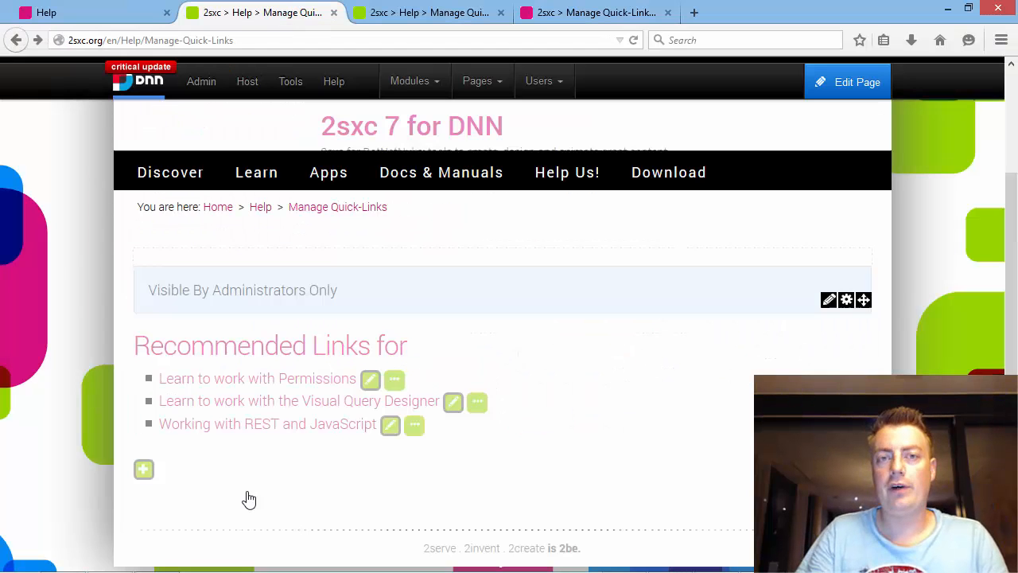
key(ctrl+Tab)
key(ctrl+Tab)
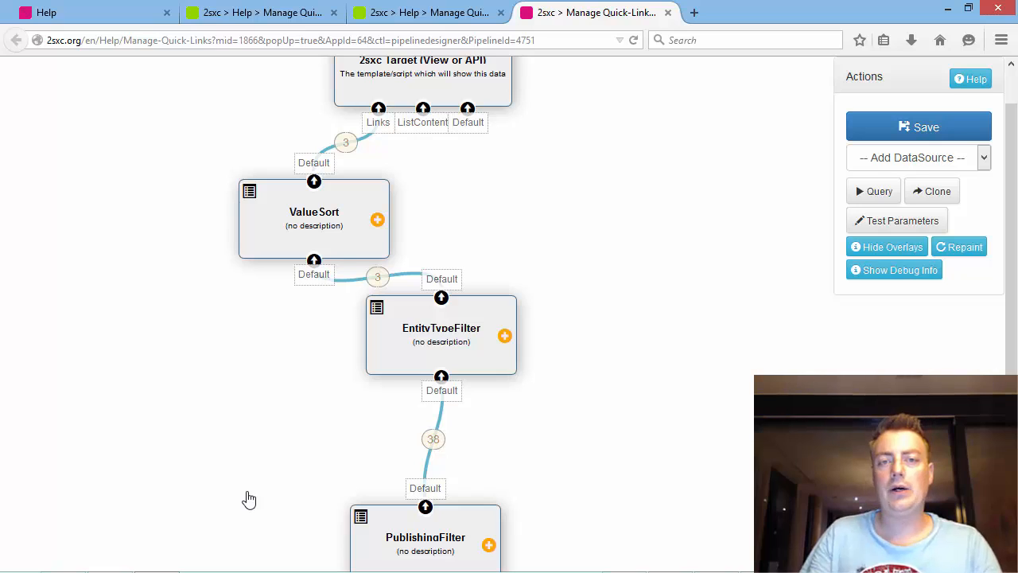